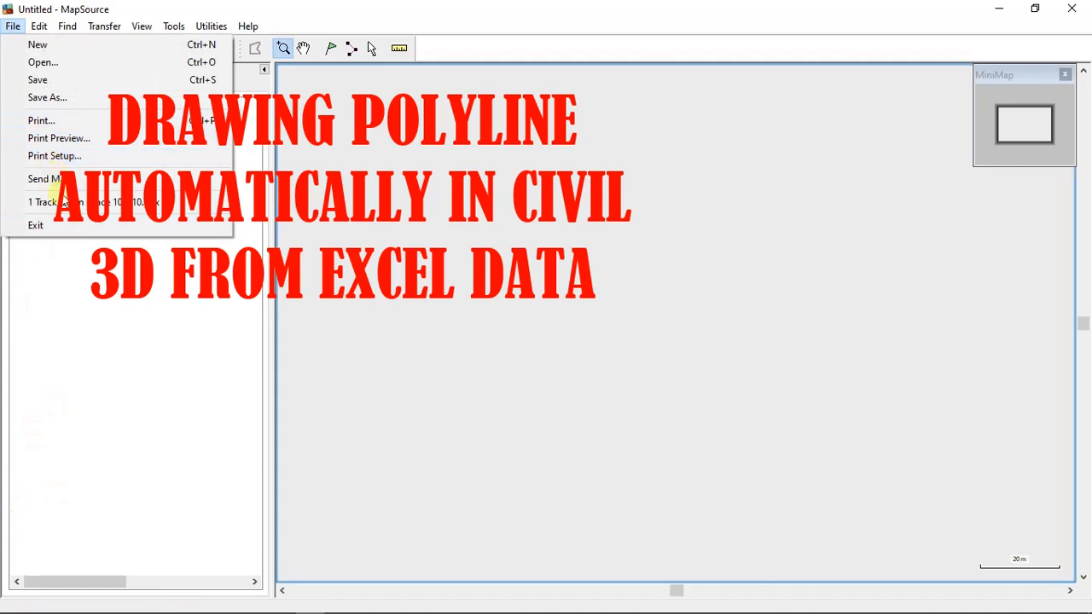
Search the computer for Excel and launch it
{"action": "mouse_move", "coordinate": [7, 609]}
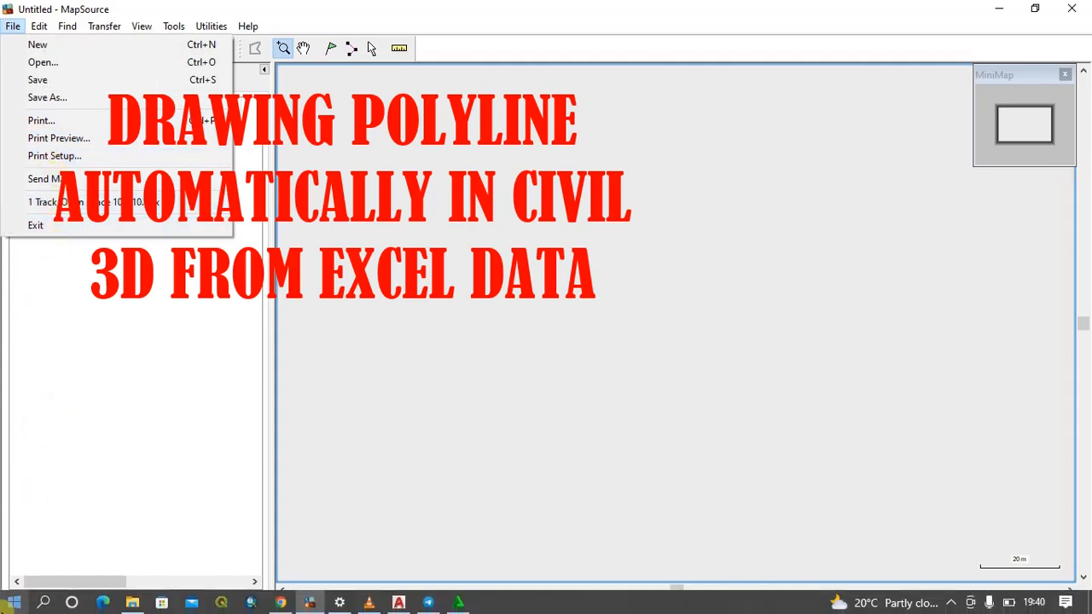
{"action": "left_click", "coordinate": [42, 603]}
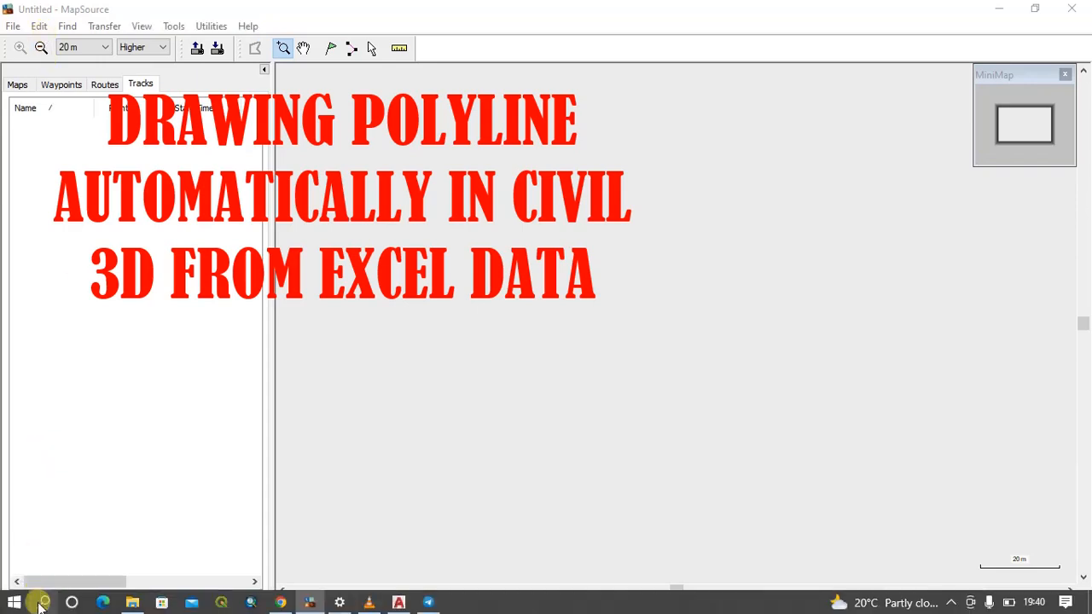
{"action": "left_click", "coordinate": [18, 30]}
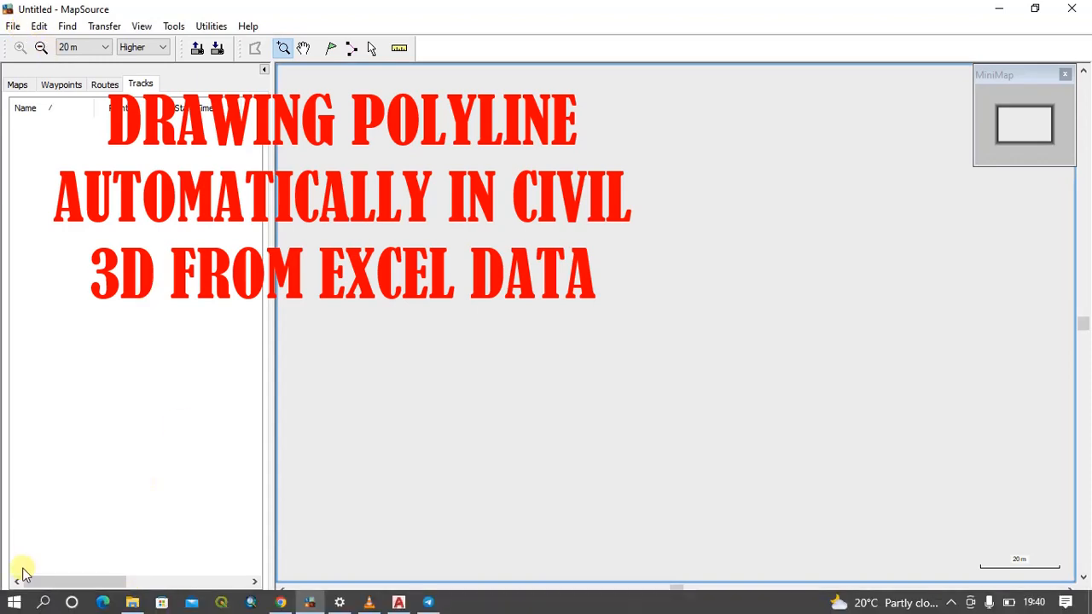
{"action": "left_click", "coordinate": [35, 605]}
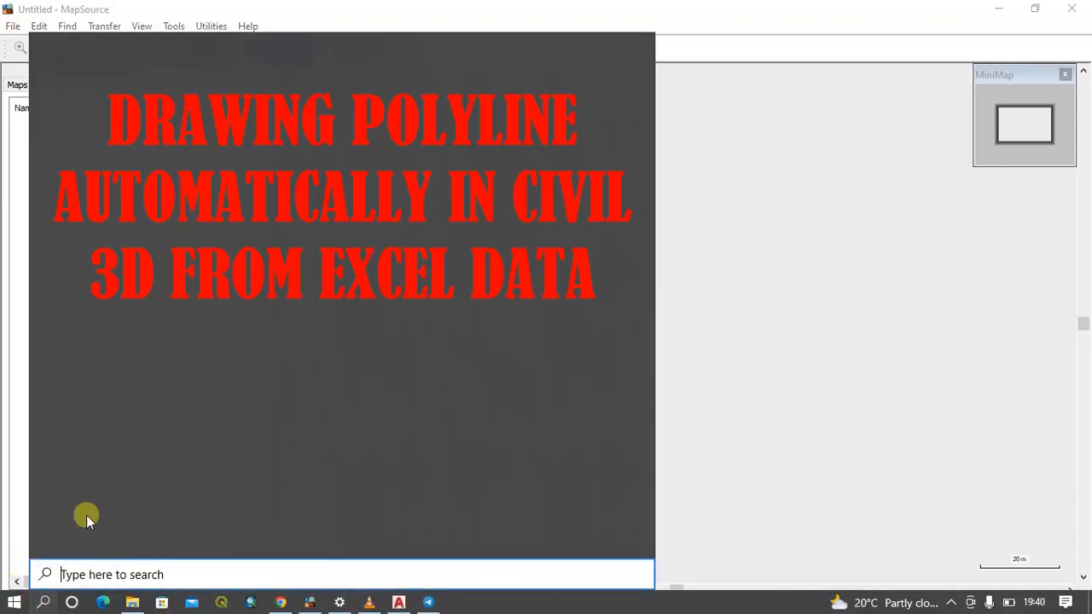
{"action": "type", "text": "ex"}
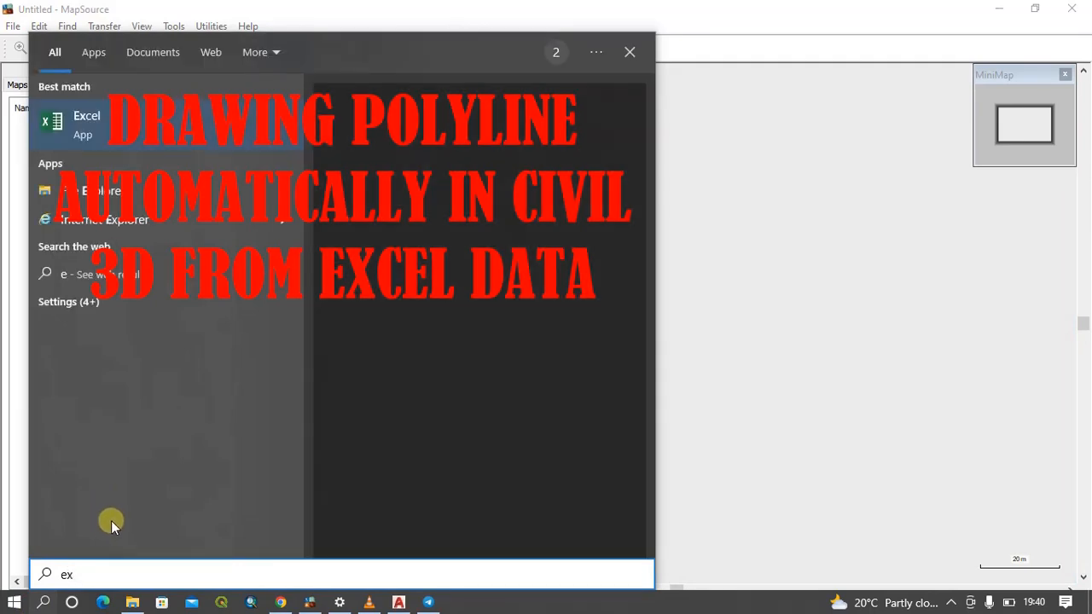
{"action": "left_click", "coordinate": [189, 129]}
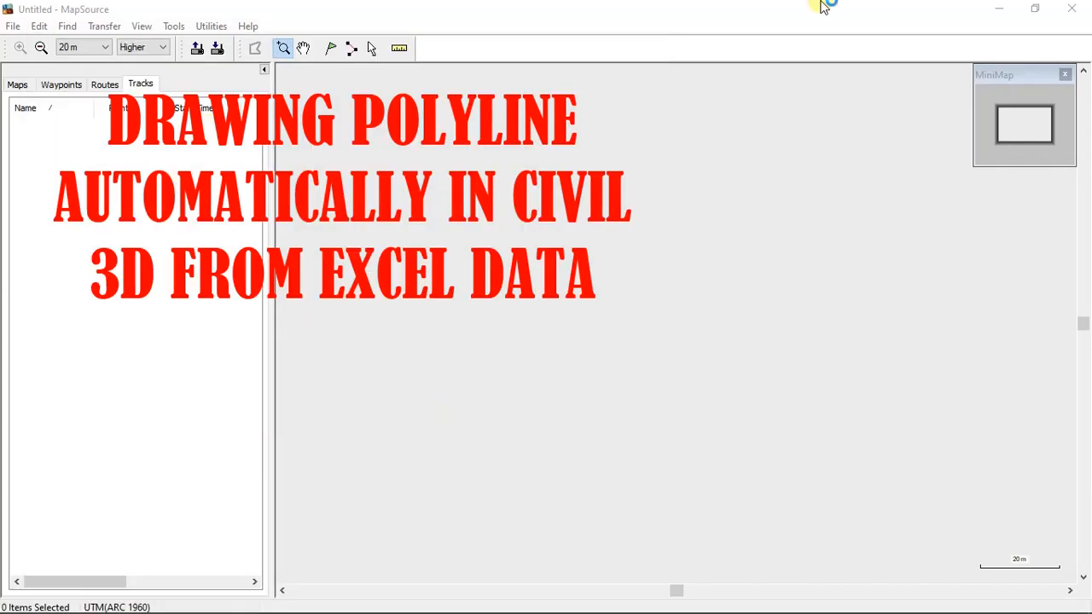
Open the track file Track_Open space 105211.gpx from the ss folder in MapSource and bring its window forward
{"action": "left_click", "coordinate": [12, 26]}
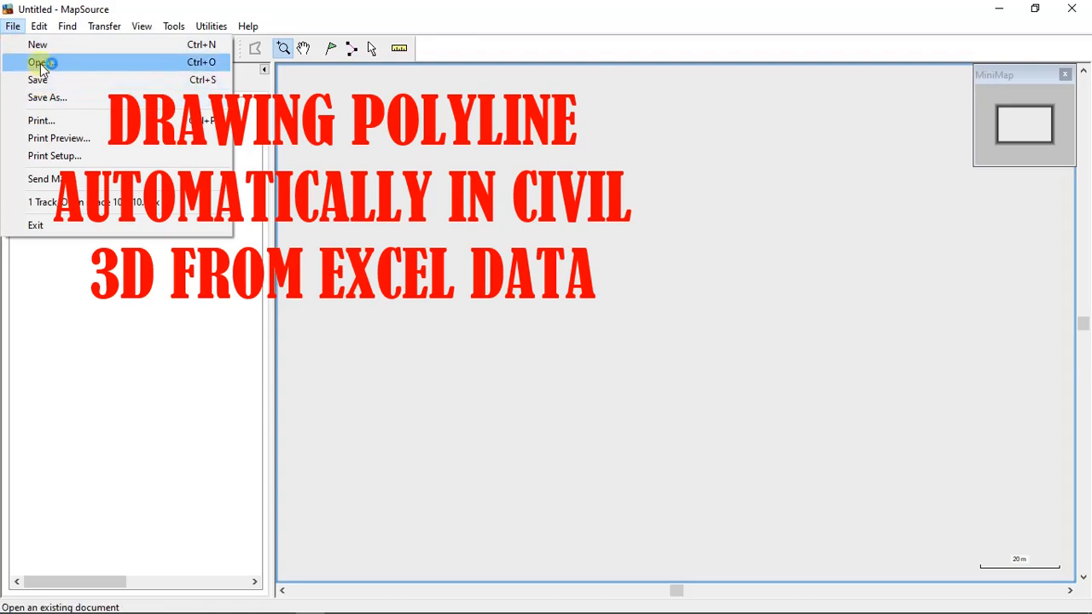
{"action": "left_click", "coordinate": [41, 64]}
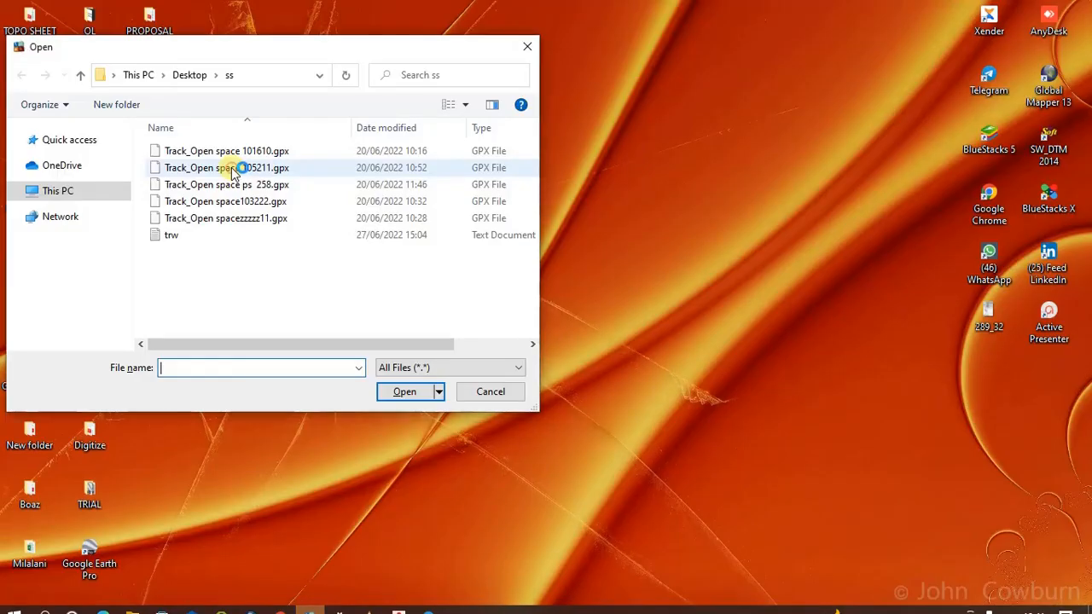
{"action": "left_click", "coordinate": [234, 168]}
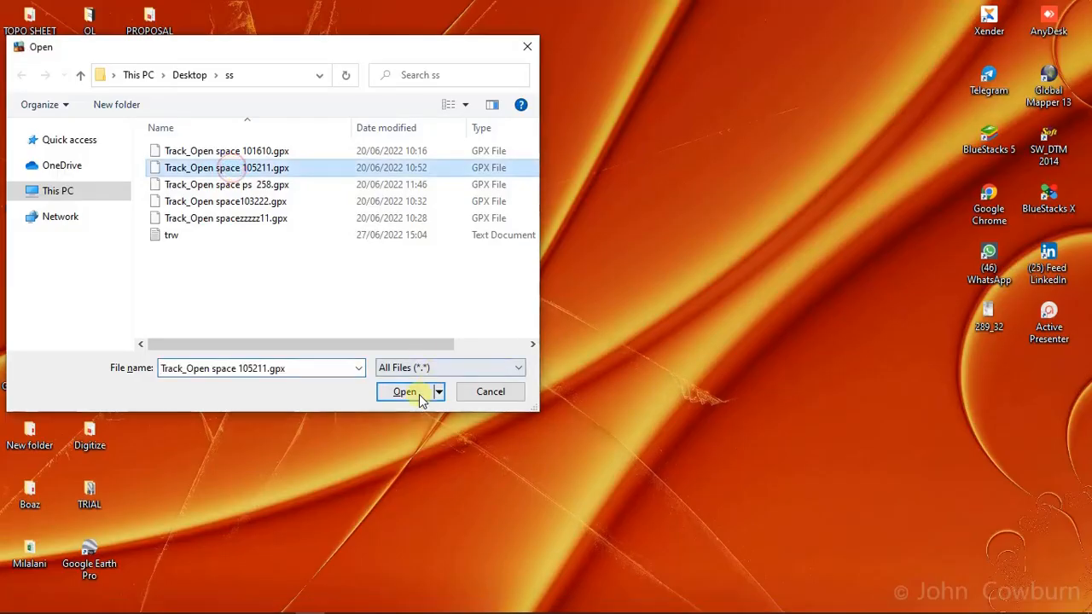
{"action": "left_click", "coordinate": [406, 392]}
{"action": "left_click", "coordinate": [311, 603]}
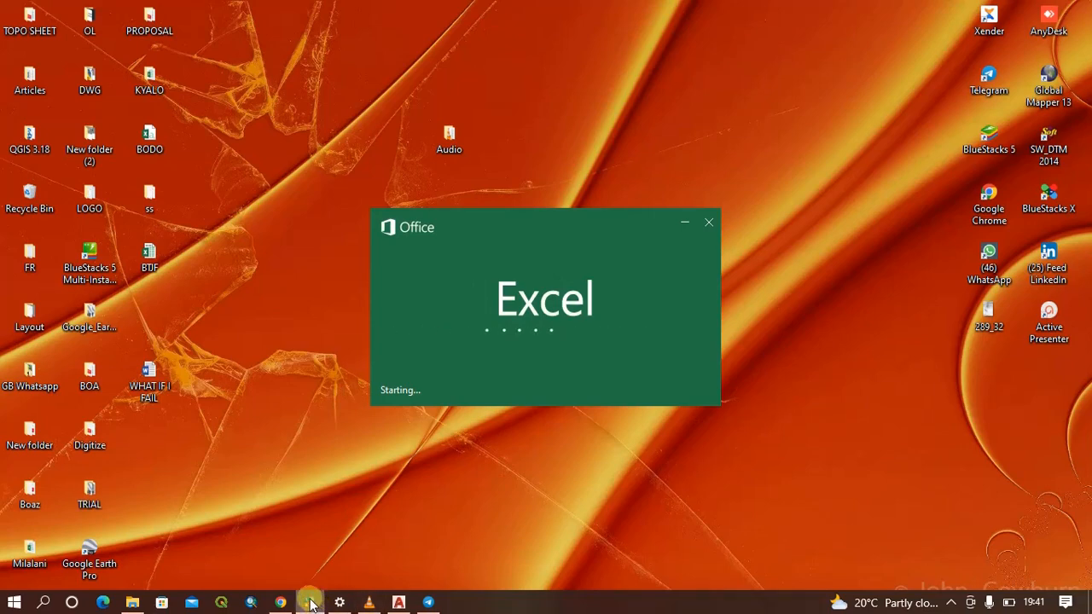
{"action": "left_click", "coordinate": [310, 603]}
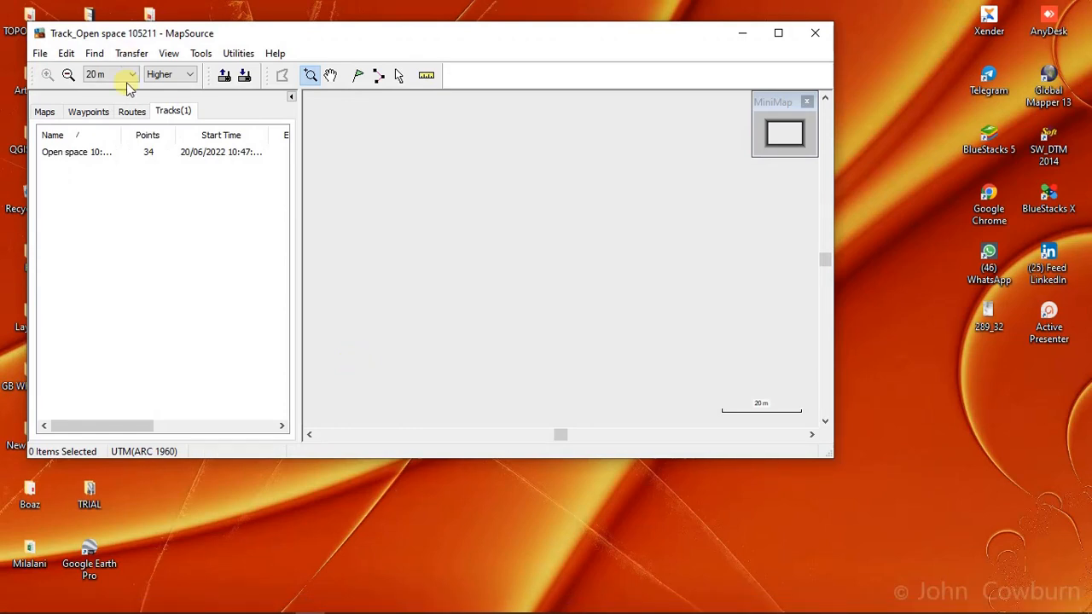
Copy all track points from the Open space track's properties and close the properties
{"action": "left_click", "coordinate": [146, 154]}
{"action": "double_click", "coordinate": [146, 151]}
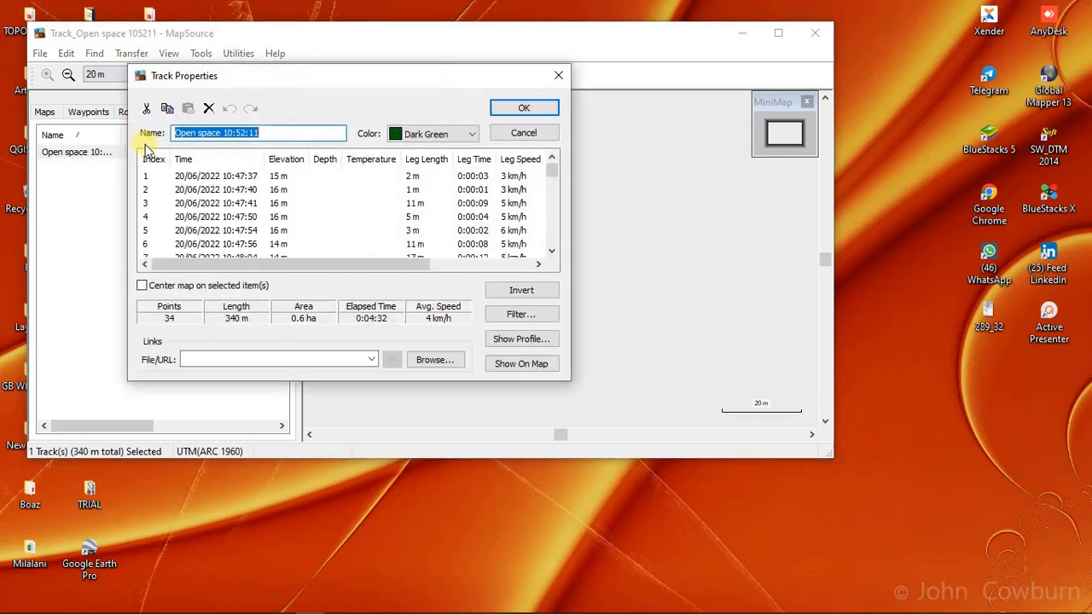
{"action": "left_click", "coordinate": [164, 178]}
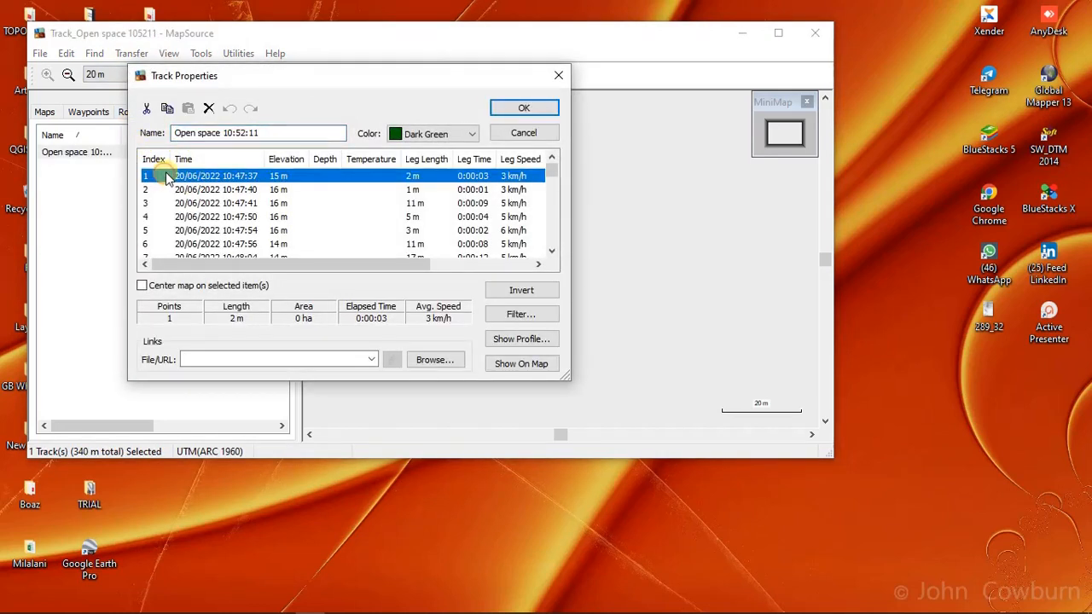
{"action": "right_click", "coordinate": [166, 177]}
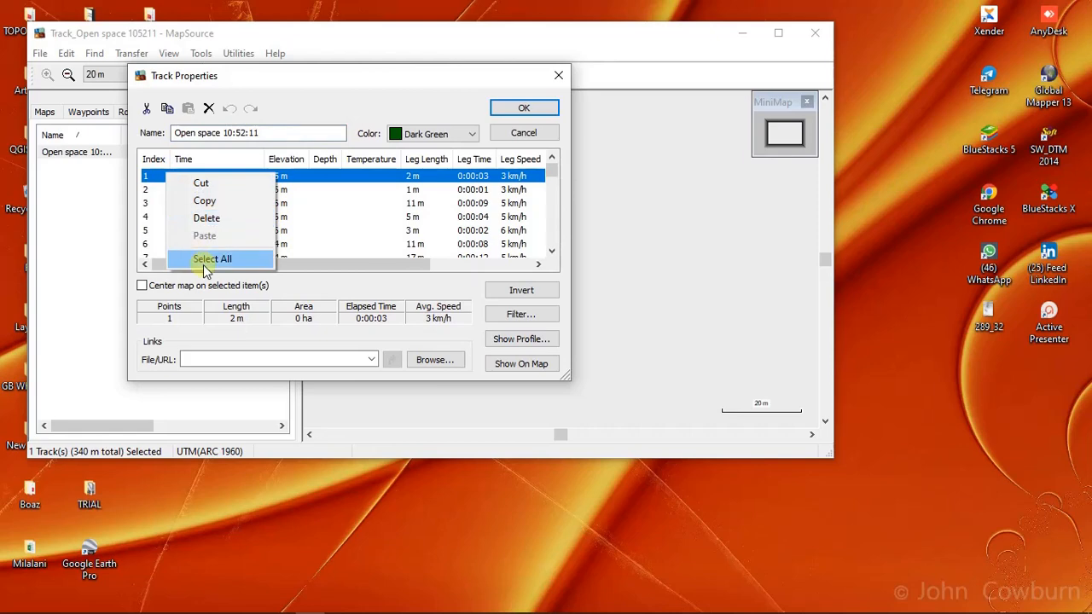
{"action": "left_click", "coordinate": [209, 259]}
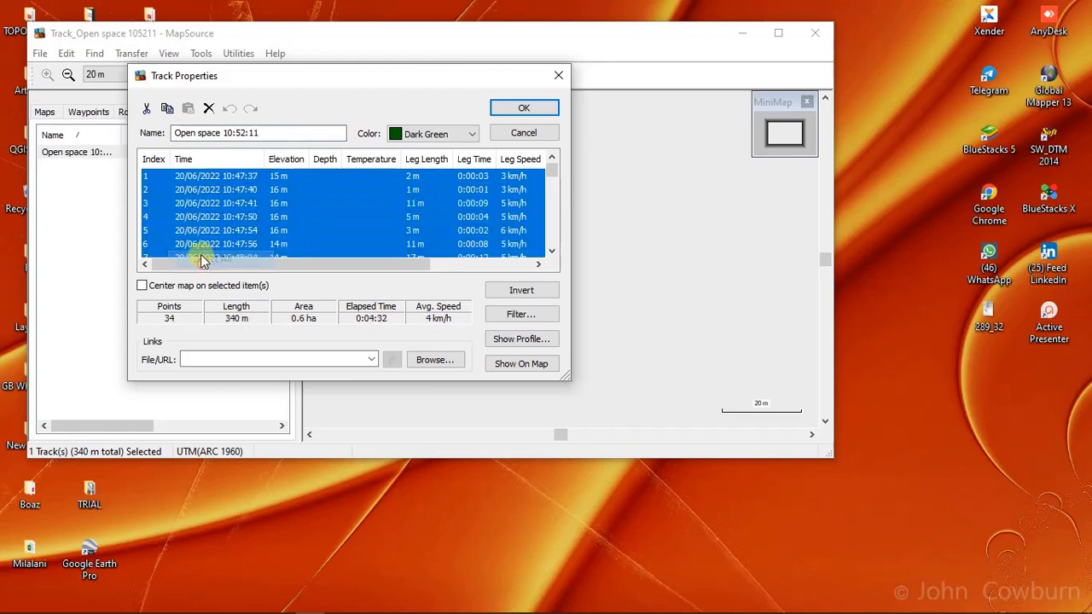
{"action": "right_click", "coordinate": [338, 197]}
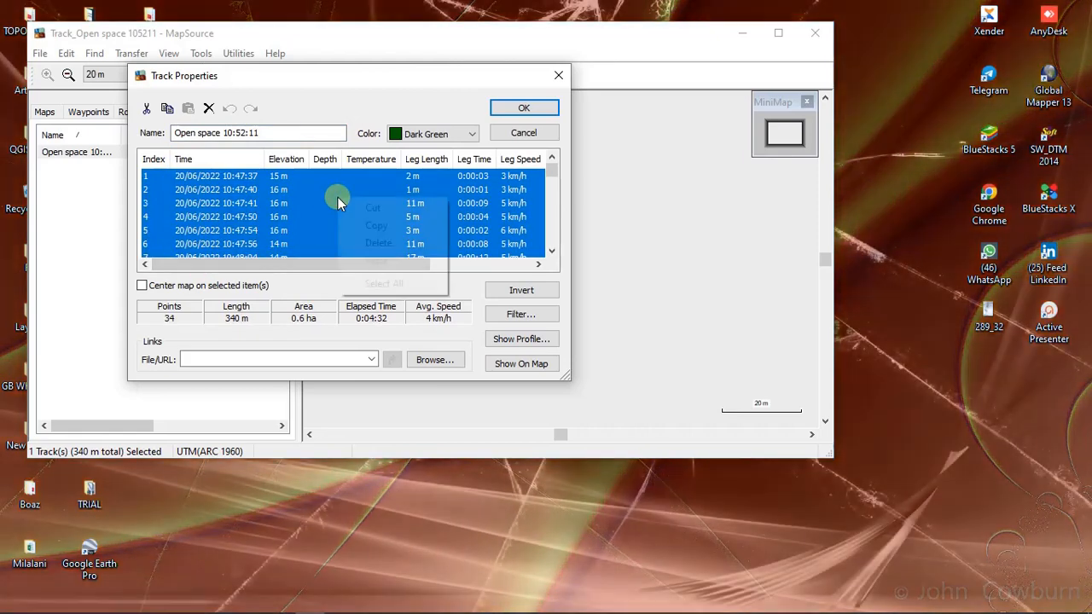
{"action": "left_click", "coordinate": [377, 227]}
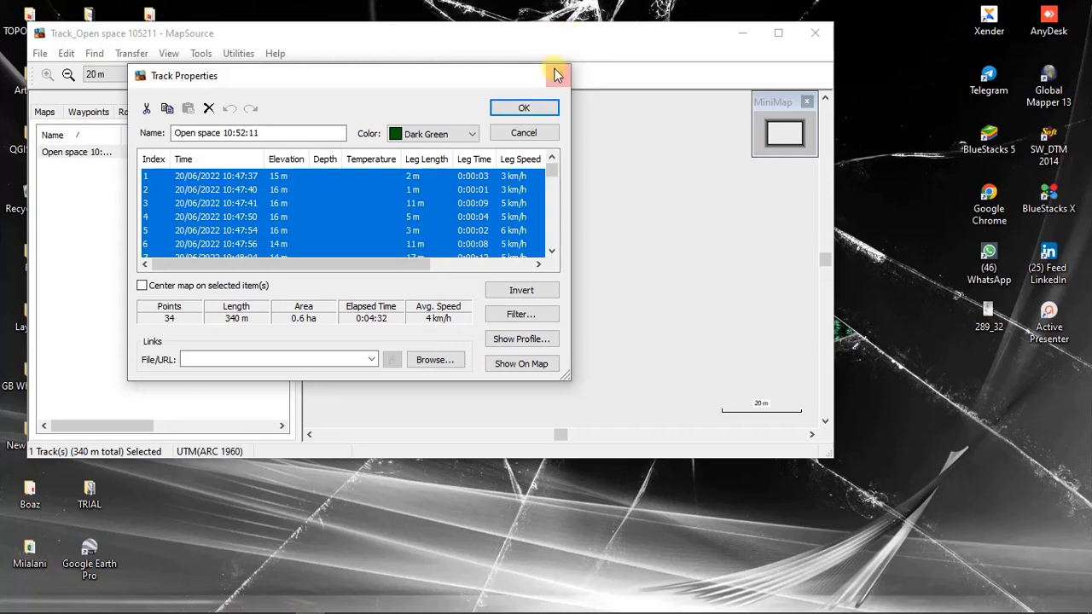
{"action": "left_click", "coordinate": [555, 107]}
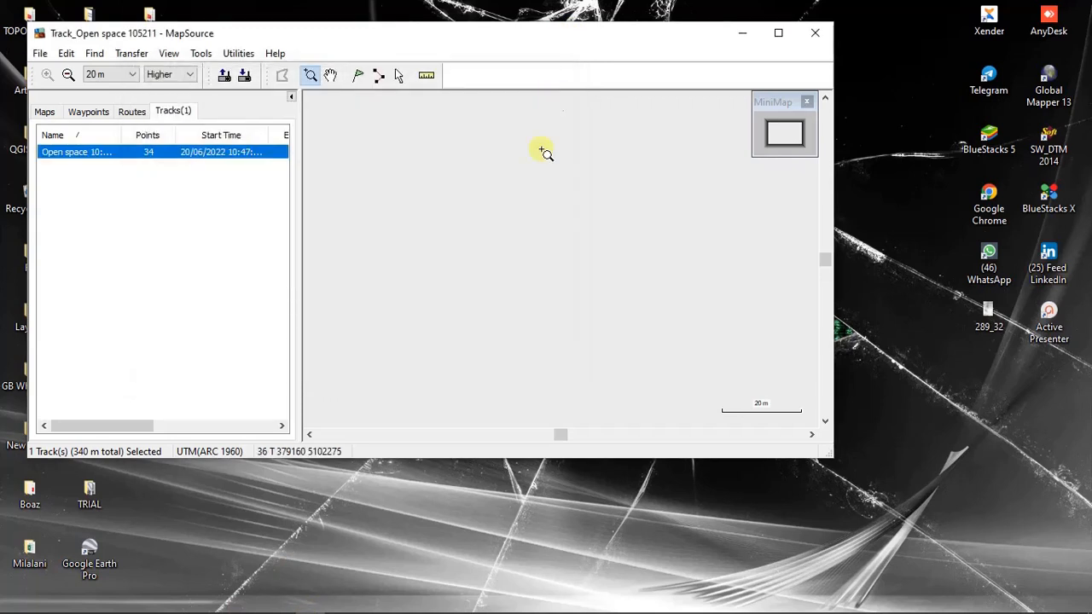
Switch to Excel and close Document Recovery, choosing to keep the recovered files for viewing at the next start
{"action": "left_click", "coordinate": [458, 606]}
{"action": "left_click", "coordinate": [433, 549]}
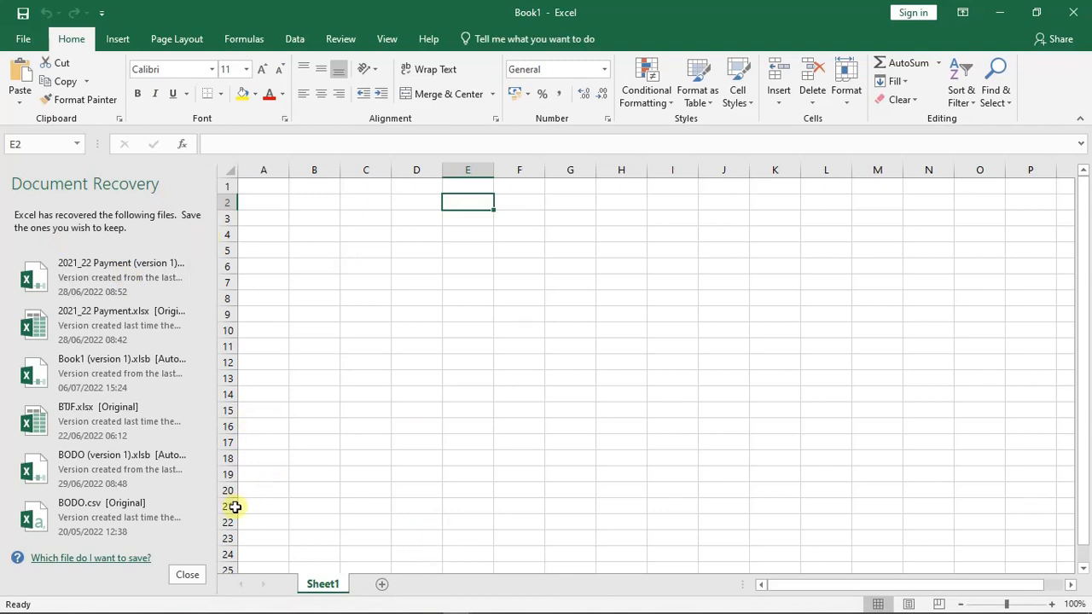
{"action": "left_click", "coordinate": [186, 576]}
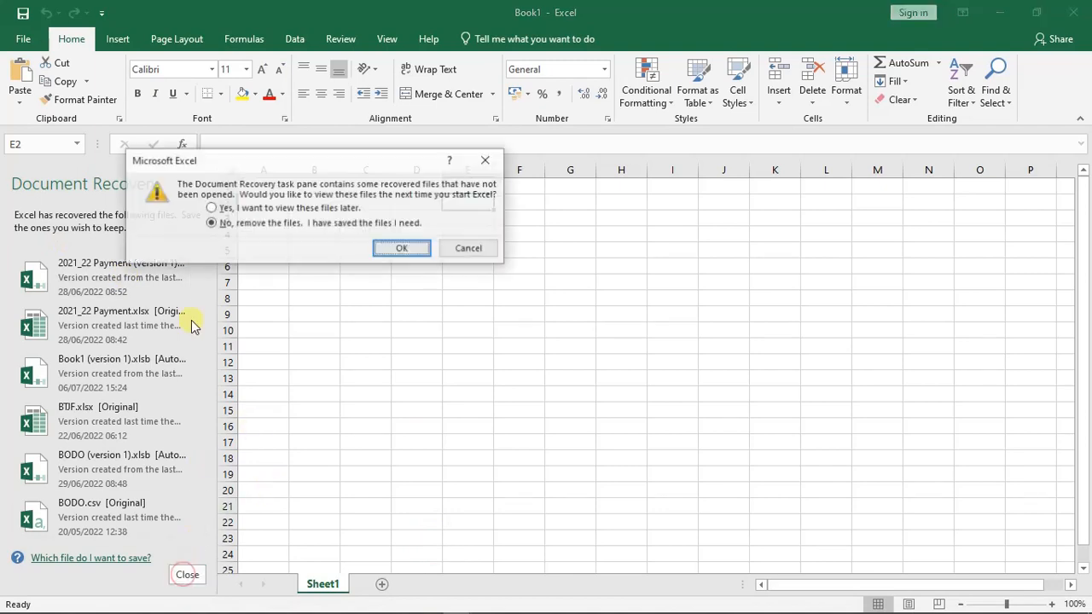
{"action": "left_click", "coordinate": [227, 208]}
{"action": "left_click", "coordinate": [402, 250]}
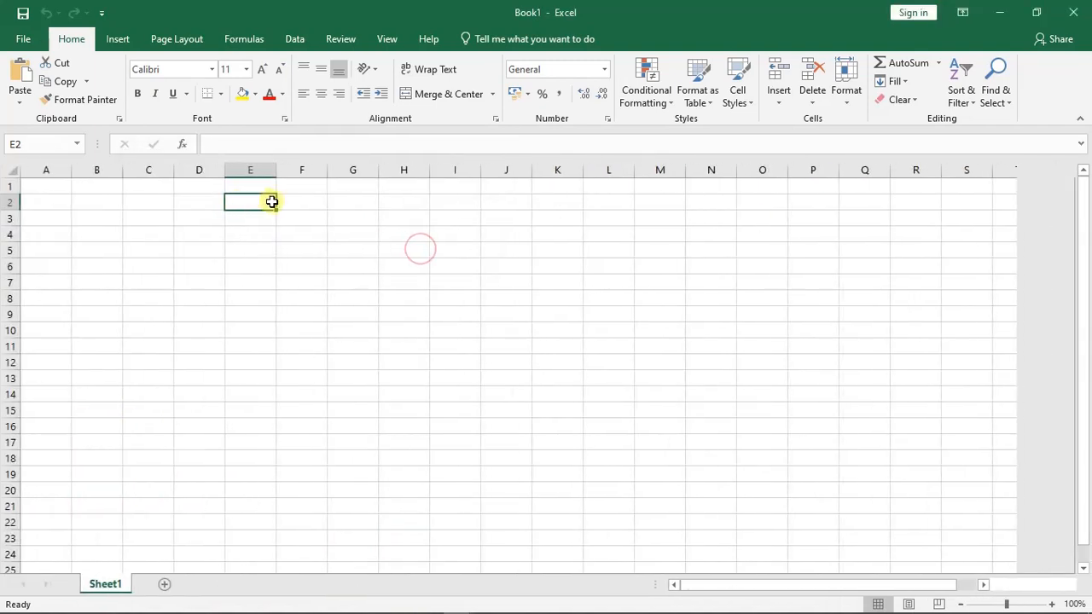
Paste the copied track points into the blank sheet starting at cell A1
{"action": "left_click", "coordinate": [54, 185]}
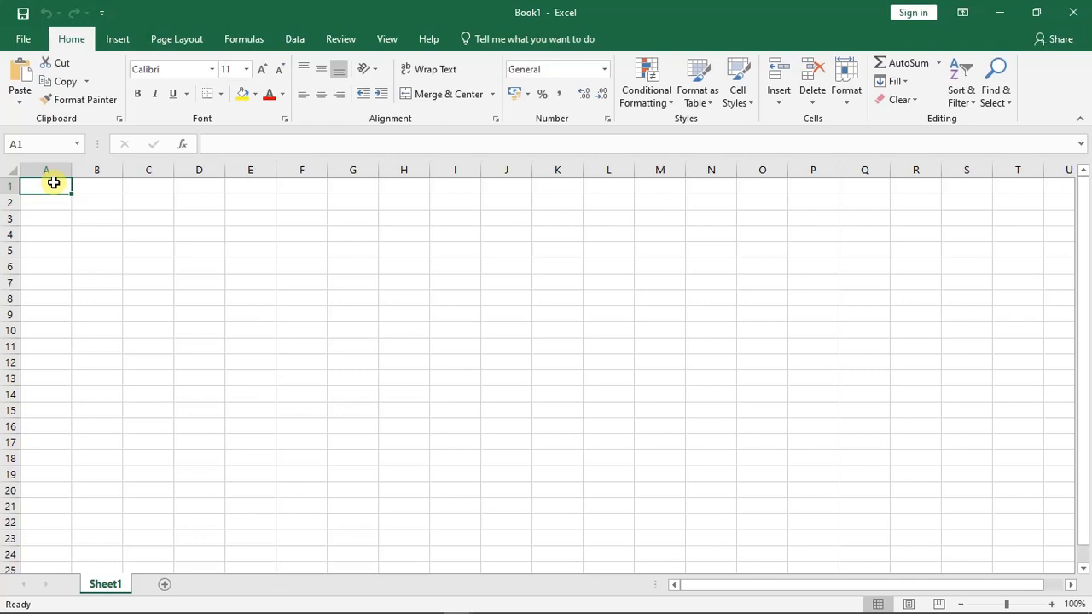
{"action": "left_click", "coordinate": [17, 86]}
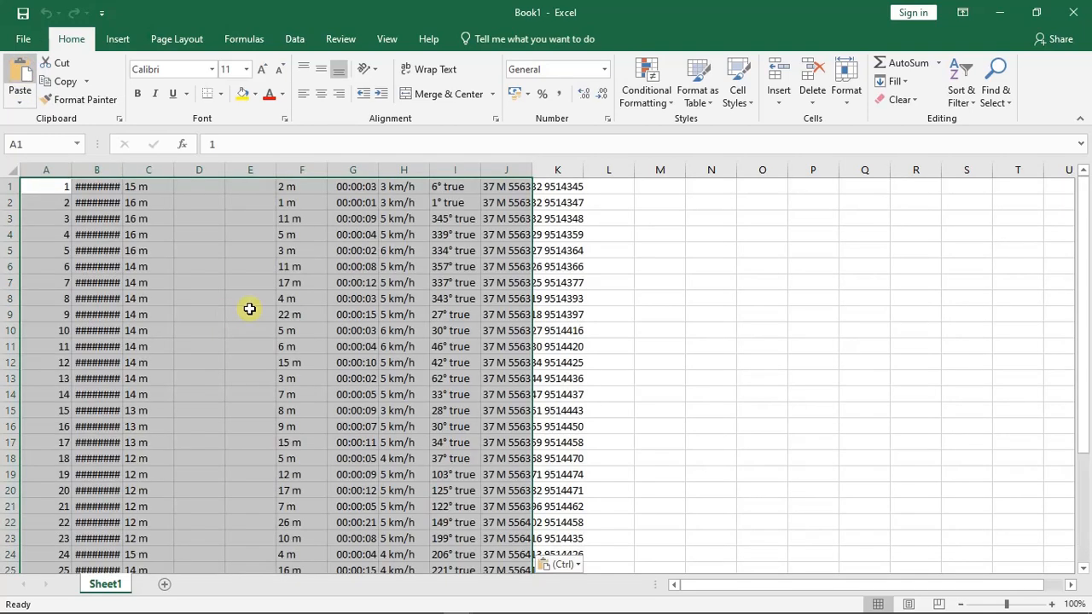
{"action": "left_click", "coordinate": [799, 275]}
Split the position data in column J into separate columns with Text to Columns, using Delimited with Space as a delimiter
{"action": "left_click", "coordinate": [508, 190]}
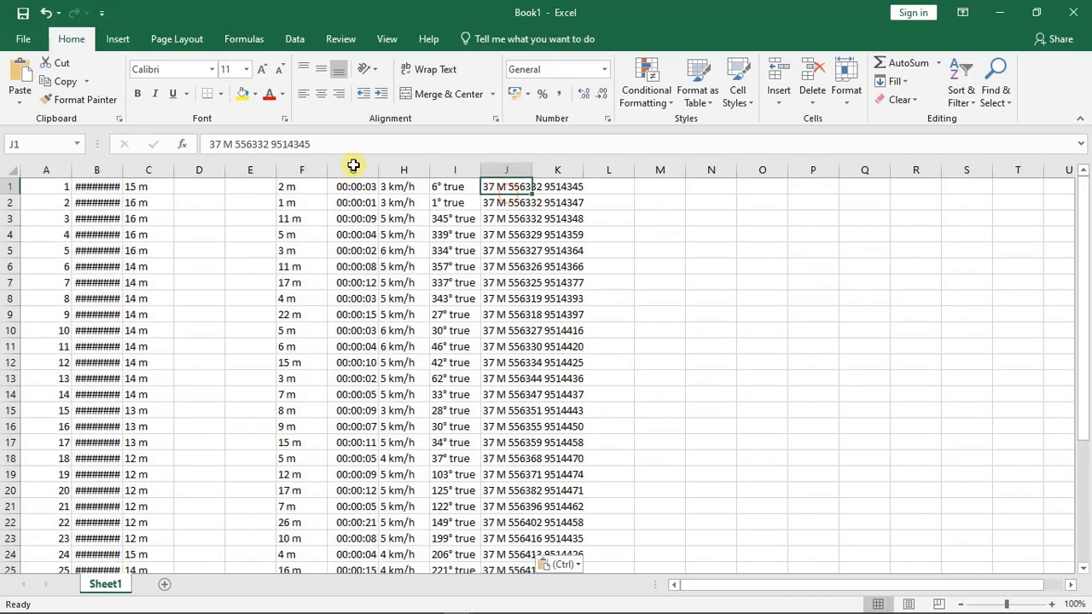
{"action": "left_click_drag", "start_coordinate": [503, 170], "coordinate": [563, 174]}
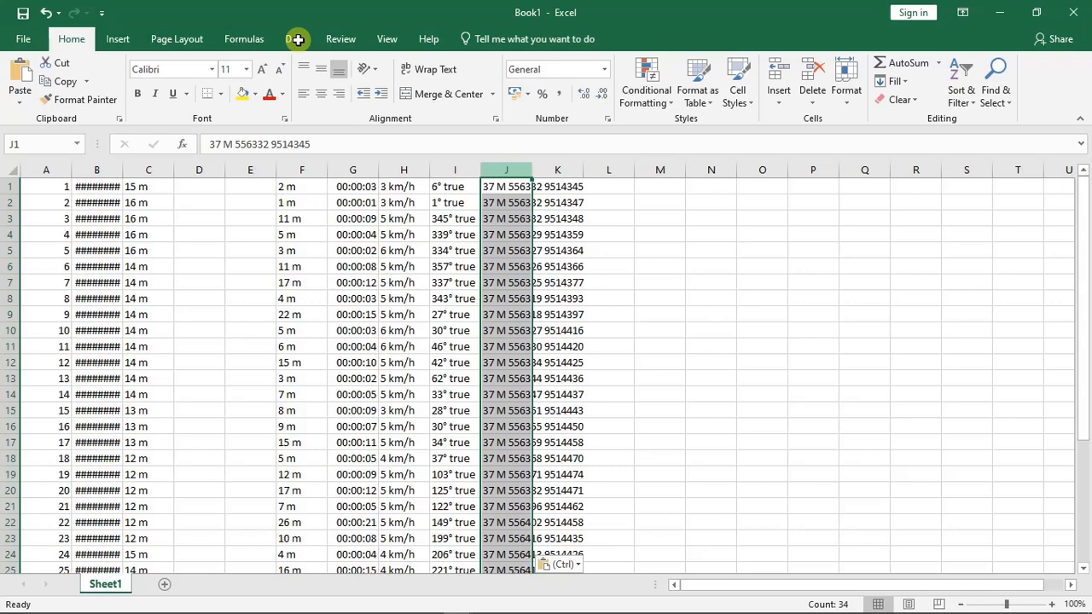
{"action": "left_click", "coordinate": [297, 40]}
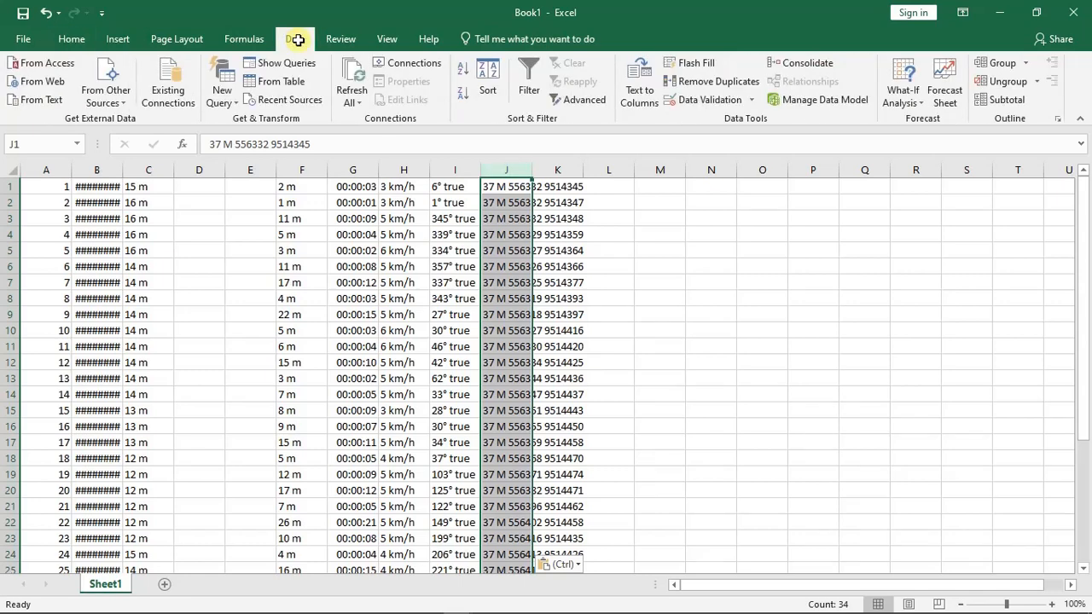
{"action": "left_click", "coordinate": [648, 101]}
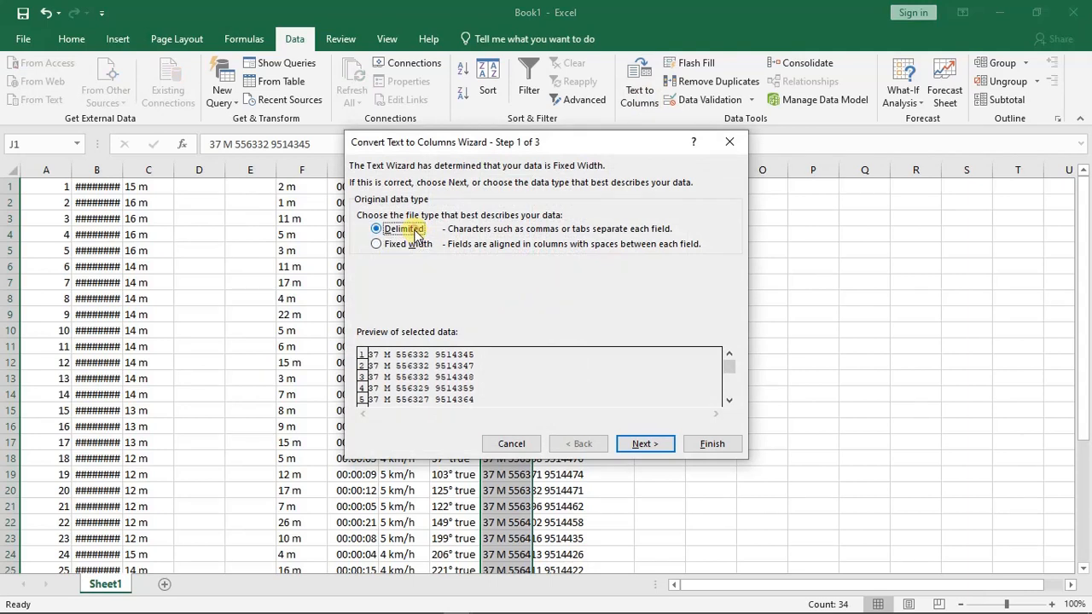
{"action": "left_click", "coordinate": [654, 445]}
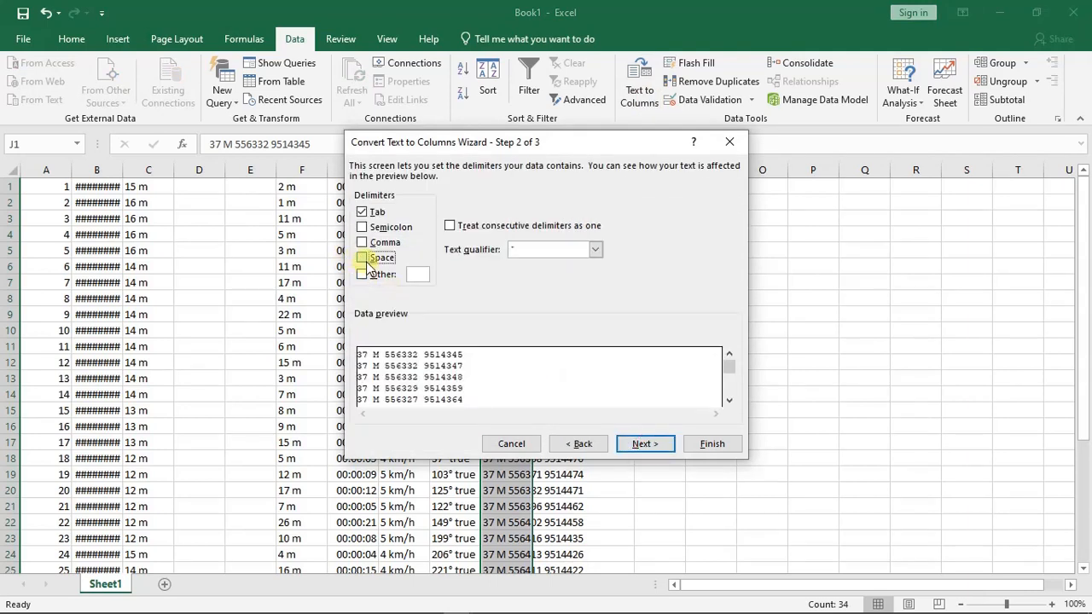
{"action": "left_click", "coordinate": [362, 257]}
{"action": "left_click", "coordinate": [644, 444]}
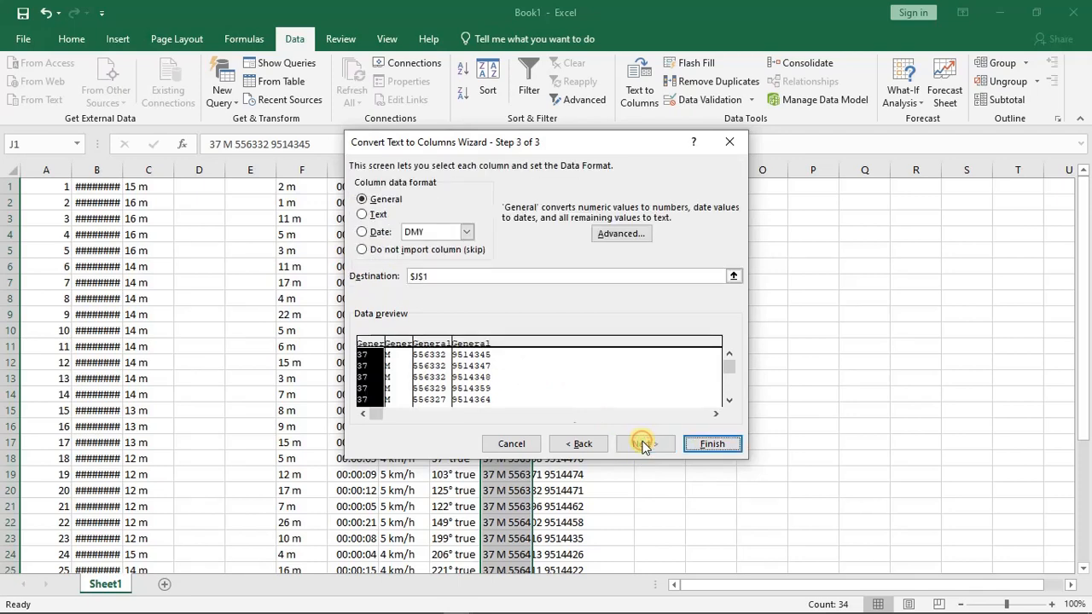
{"action": "left_click", "coordinate": [710, 445]}
{"action": "left_click", "coordinate": [772, 330]}
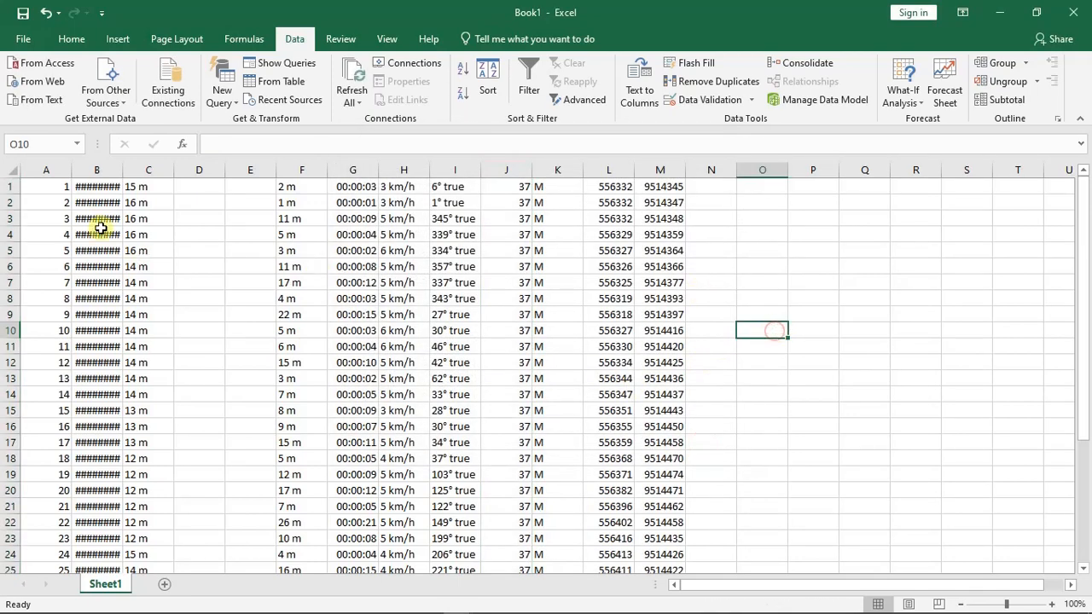
Delete cells A1:K34 so that only the easting and northing coordinates remain in columns A and B
{"action": "left_click_drag", "start_coordinate": [51, 186], "coordinate": [541, 392]}
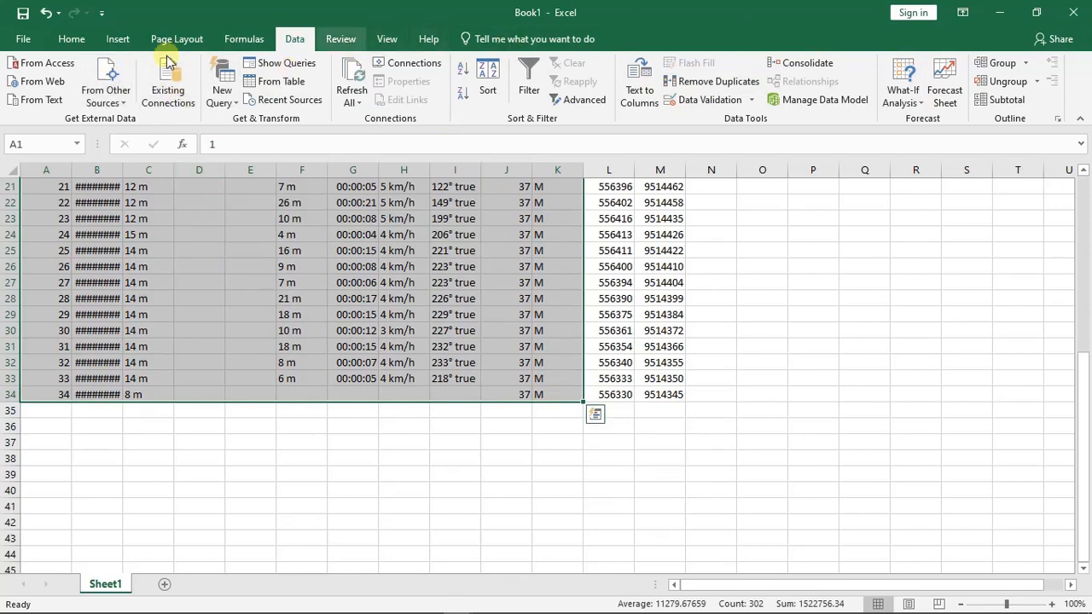
{"action": "left_click", "coordinate": [62, 39]}
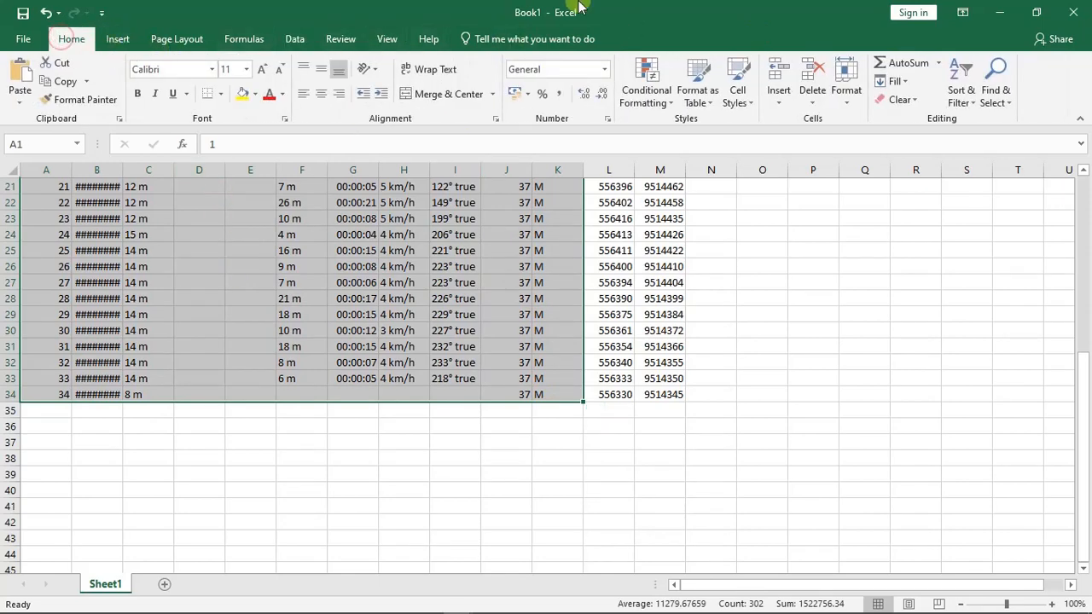
{"action": "left_click", "coordinate": [822, 79]}
{"action": "scroll", "coordinate": [821, 199], "scroll_direction": "up", "scroll_amount": 7}
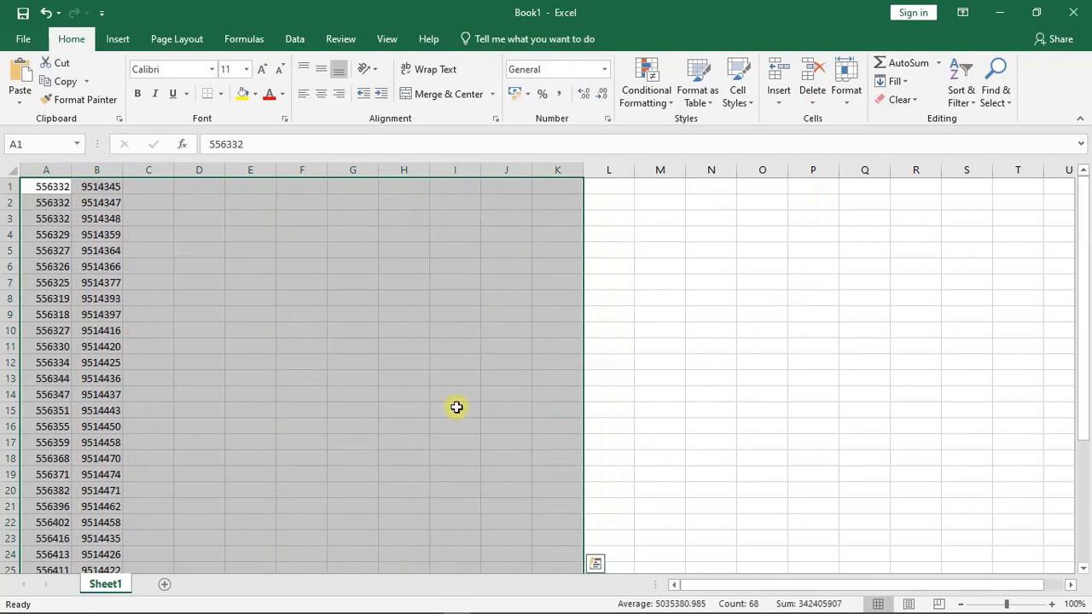
{"action": "left_click", "coordinate": [862, 346]}
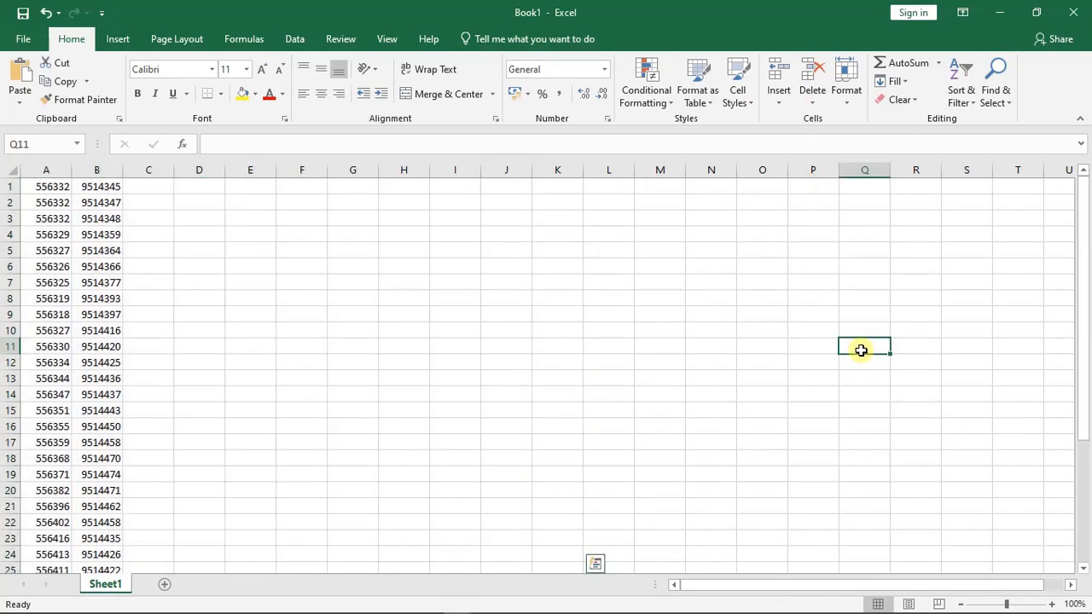
Move the easting values from column A to column C so that they follow the northing values
{"action": "left_click", "coordinate": [42, 171]}
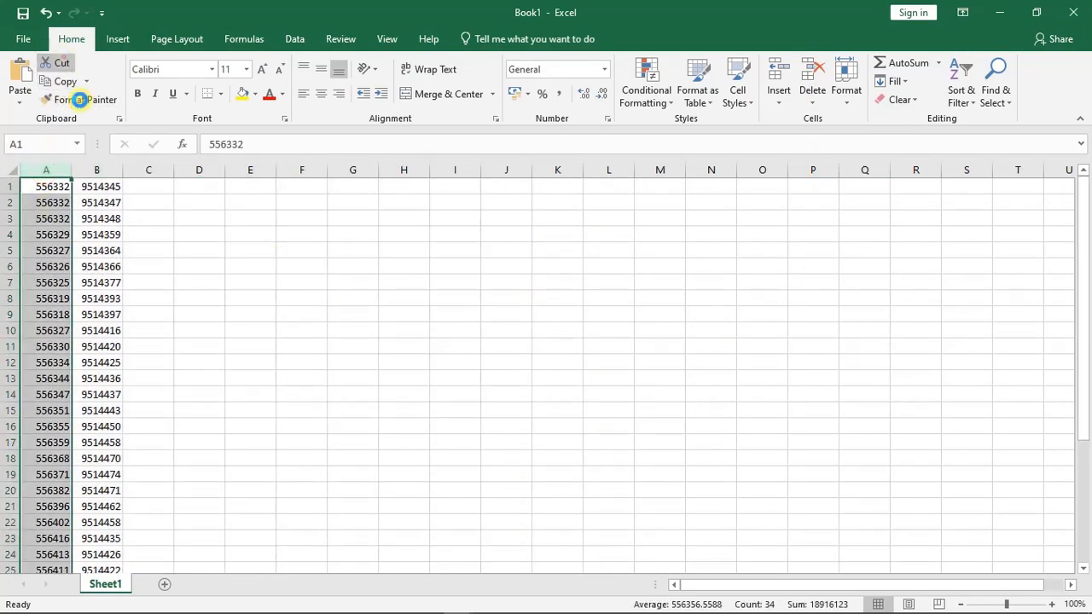
{"action": "left_click", "coordinate": [58, 63]}
{"action": "left_click", "coordinate": [147, 169]}
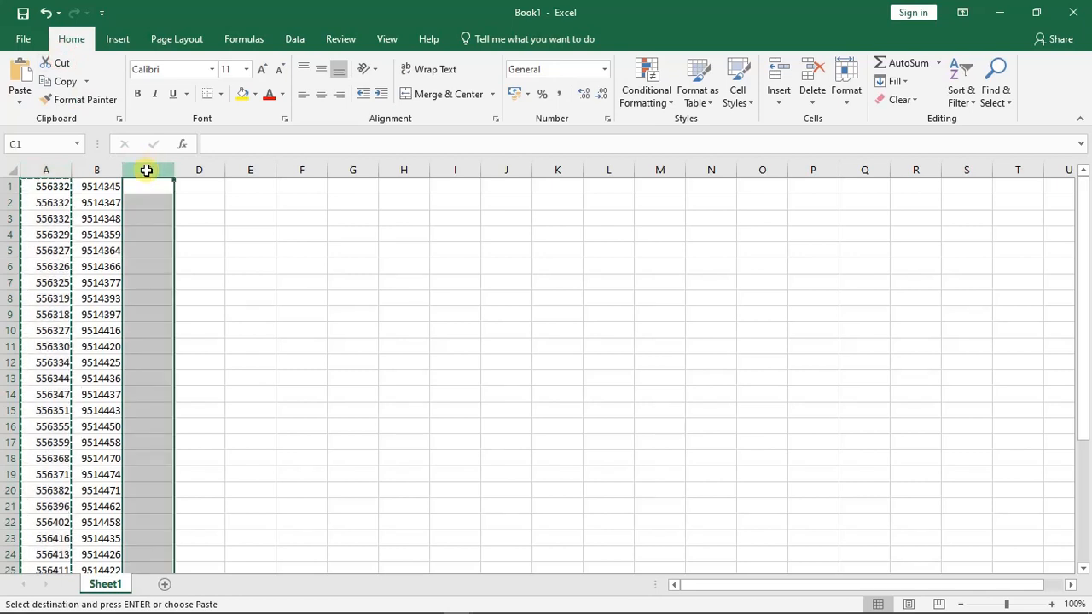
{"action": "left_click", "coordinate": [20, 85]}
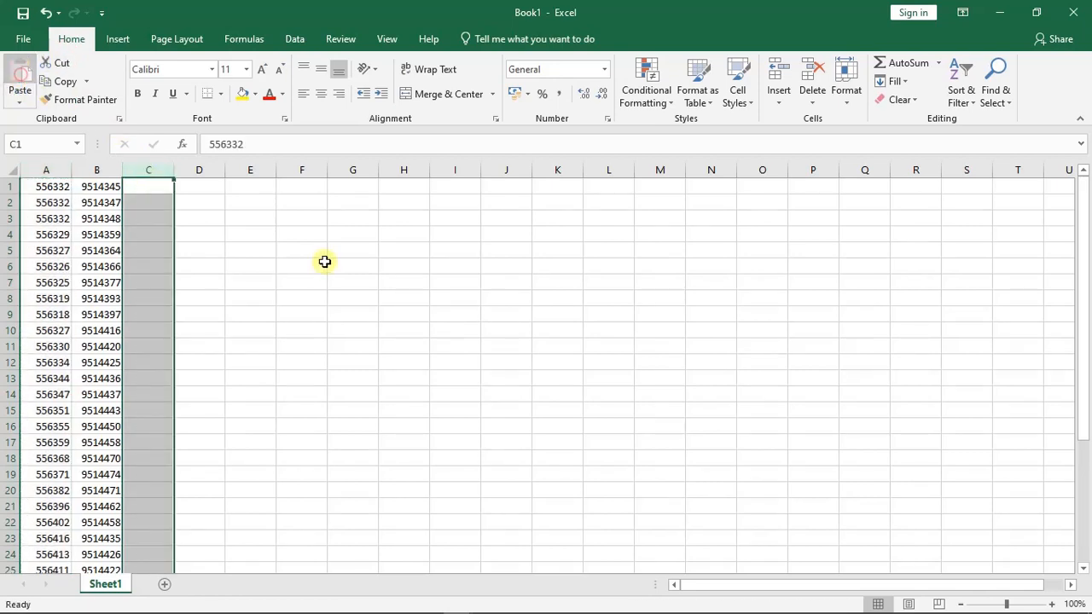
{"action": "left_click", "coordinate": [301, 266]}
Insert the CONCATENATE function into cell D1 from the full list of functions
{"action": "left_click", "coordinate": [195, 189]}
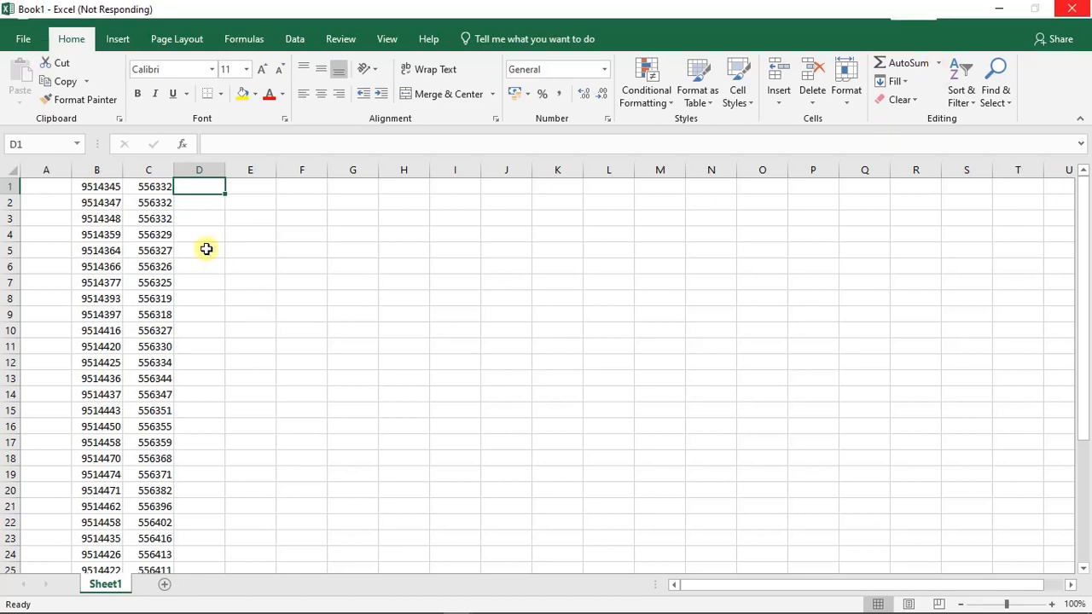
{"action": "left_click", "coordinate": [938, 63]}
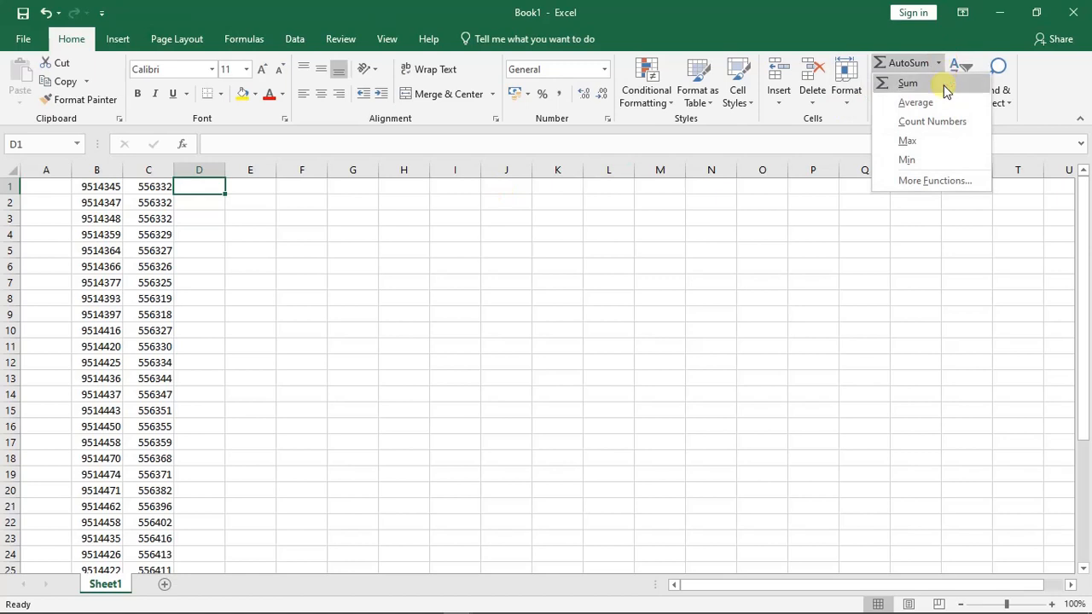
{"action": "left_click", "coordinate": [934, 180]}
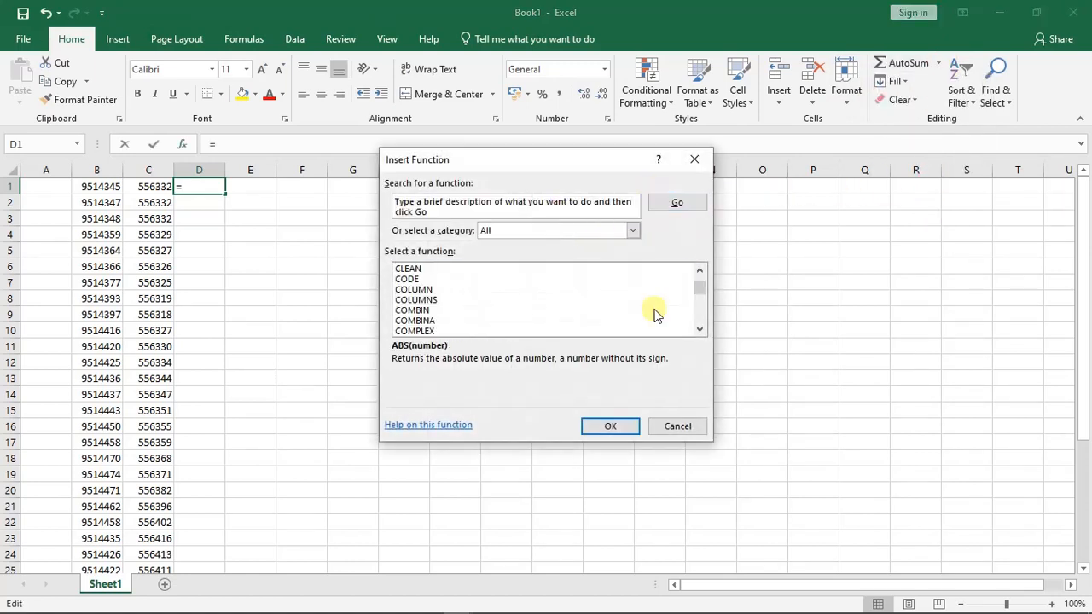
{"action": "scroll", "coordinate": [654, 312], "scroll_direction": "down", "scroll_amount": 1}
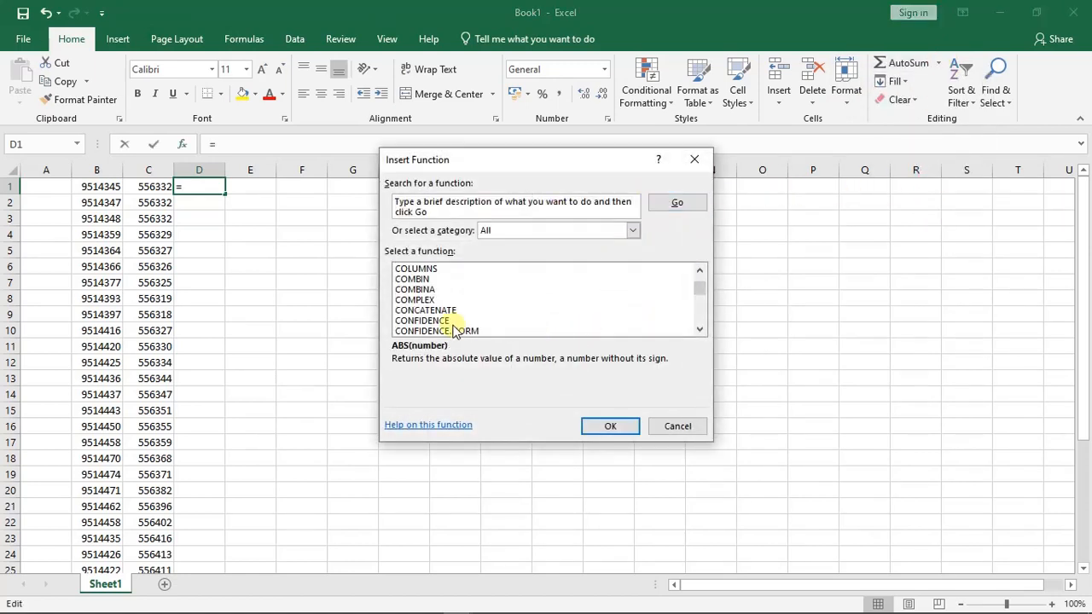
{"action": "left_click", "coordinate": [427, 309]}
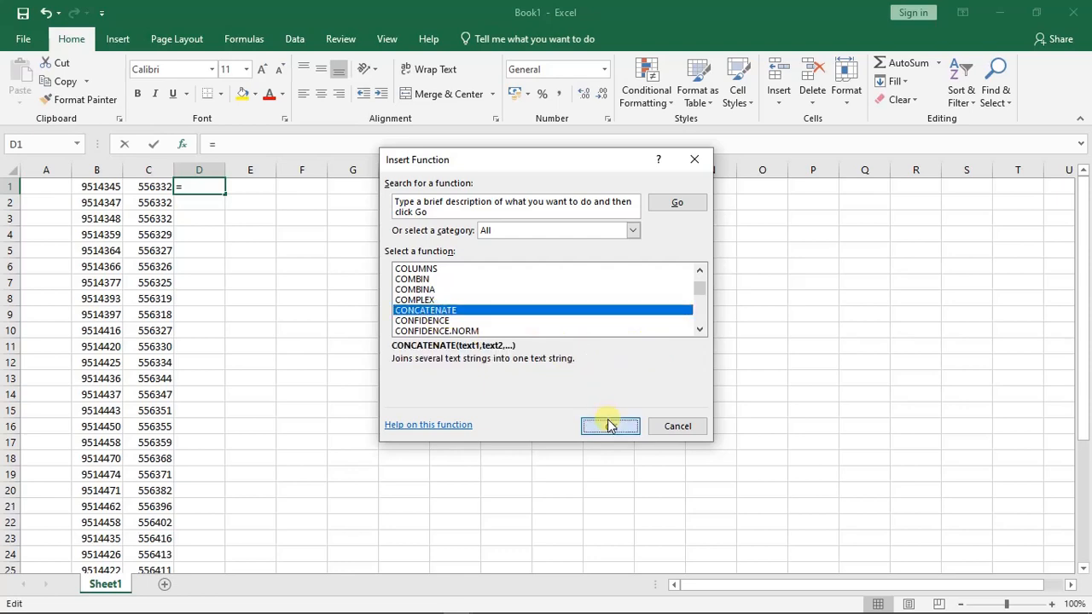
{"action": "left_click", "coordinate": [608, 423]}
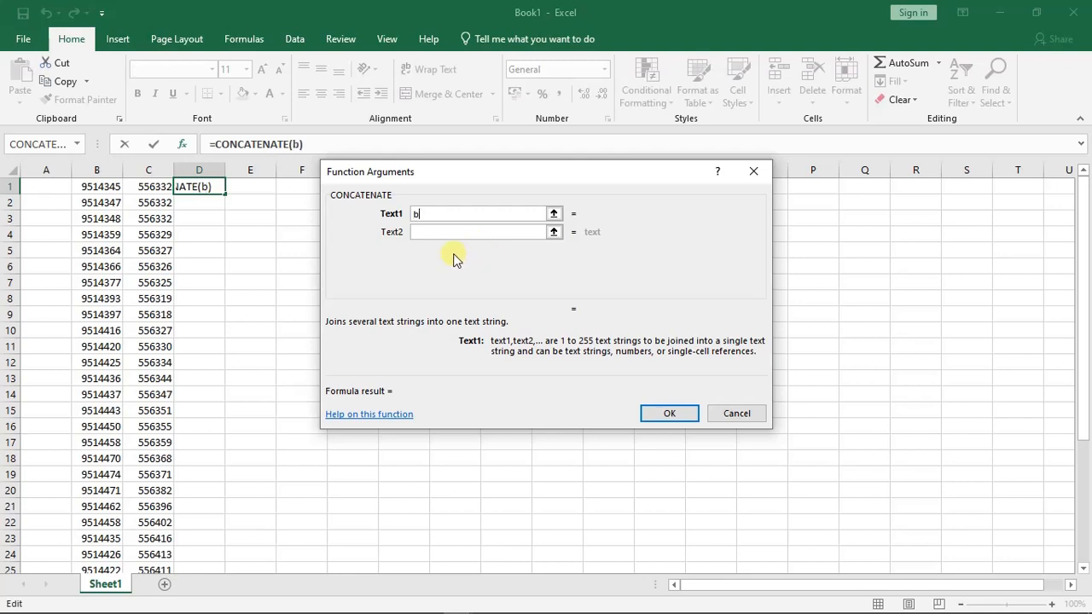
Set the CONCATENATE arguments to b1, "," and c1 so that D1 joins northing and easting with a comma
{"action": "type", "text": "b1"}
{"action": "left_click", "coordinate": [443, 231]}
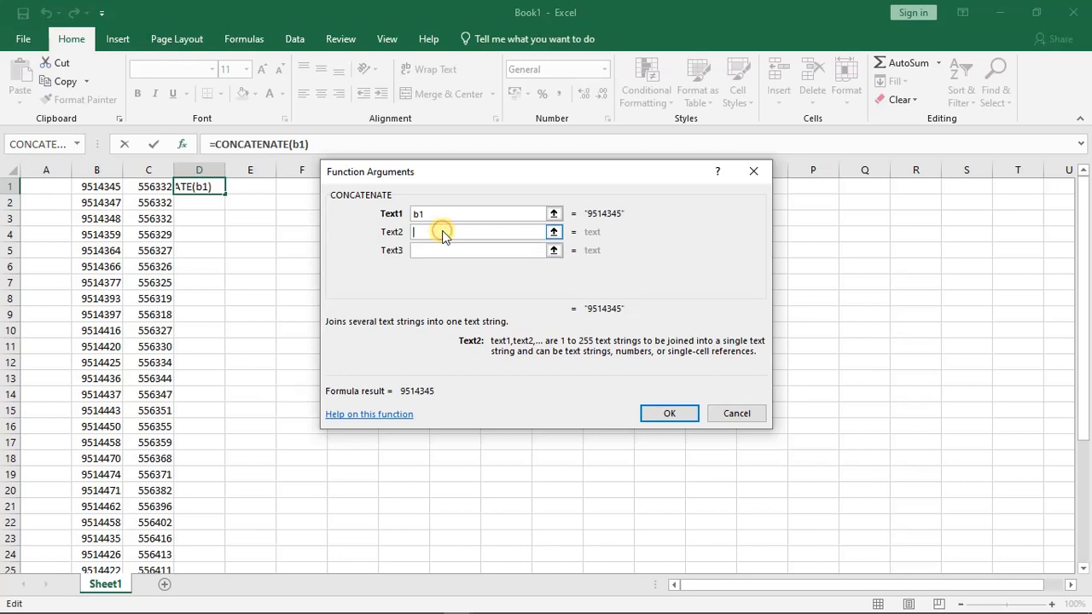
{"action": "type", "text": ","}
{"action": "left_click", "coordinate": [440, 251]}
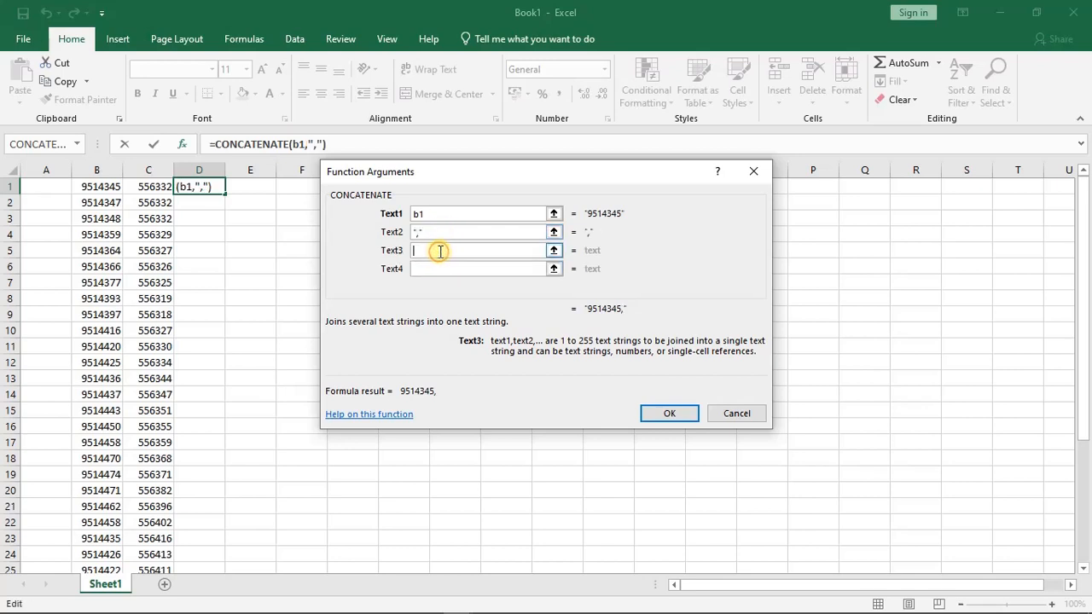
{"action": "type", "text": "c"}
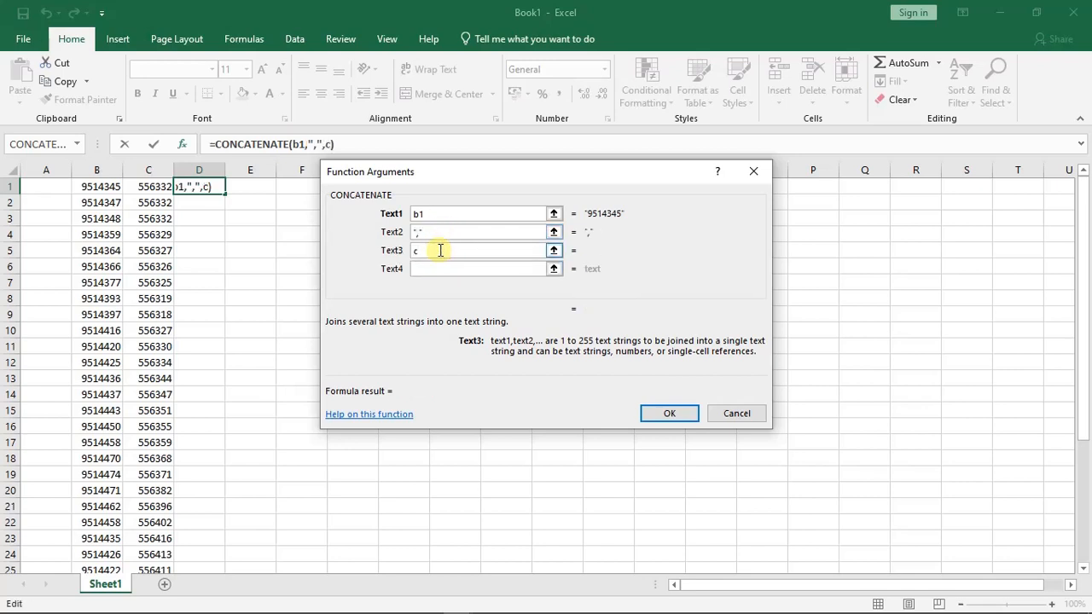
{"action": "type", "text": "1"}
{"action": "left_click", "coordinate": [667, 411]}
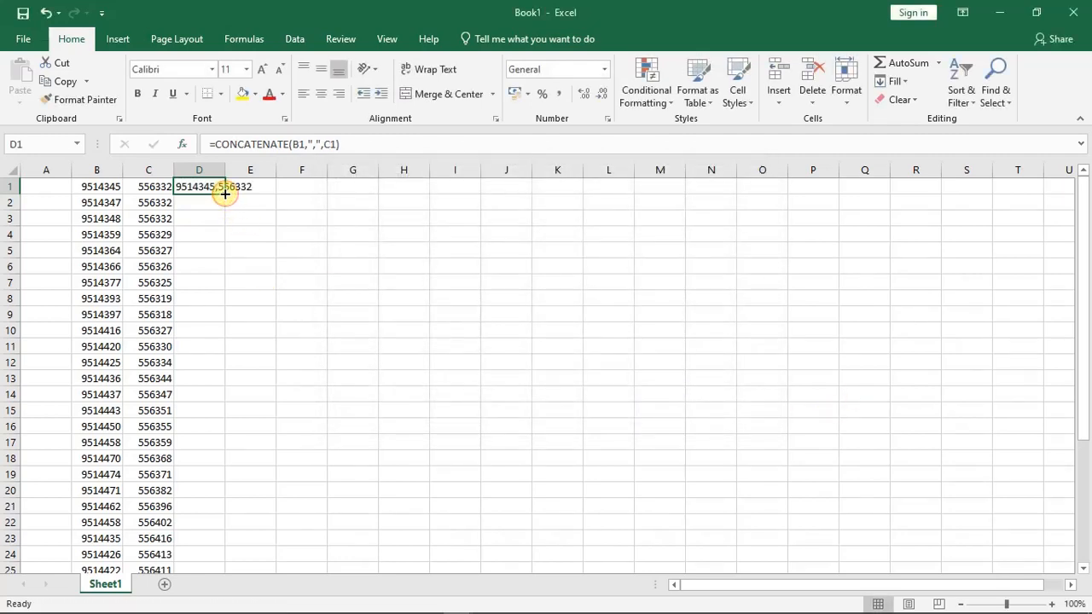
Fill the D1 formula down to the last coordinate row and widen column D to fit the joined text
{"action": "double_click", "coordinate": [225, 194]}
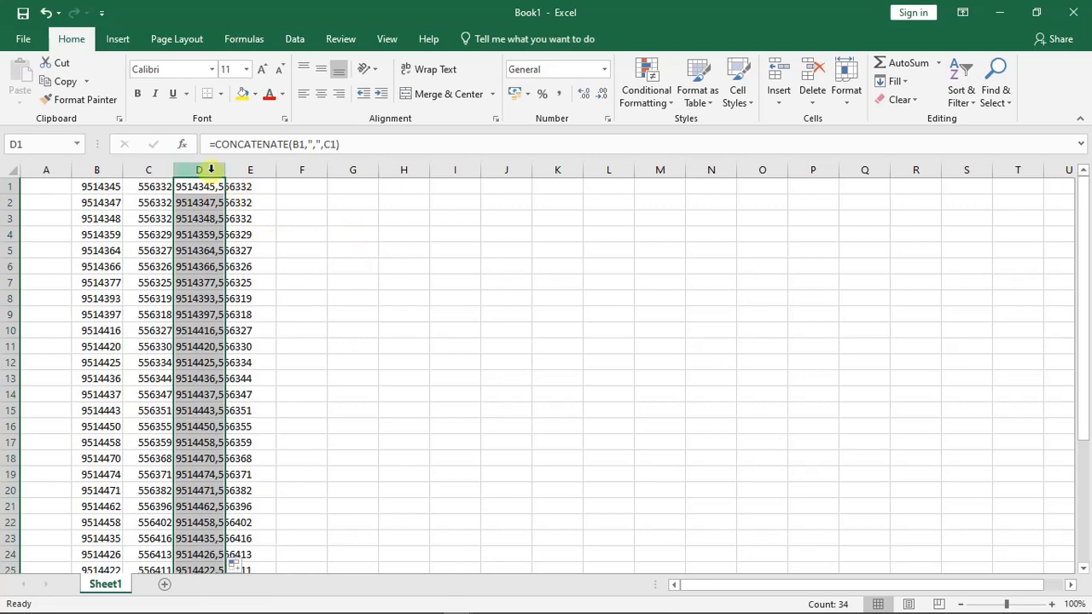
{"action": "left_click_drag", "start_coordinate": [222, 169], "coordinate": [288, 170]}
{"action": "left_click", "coordinate": [503, 231]}
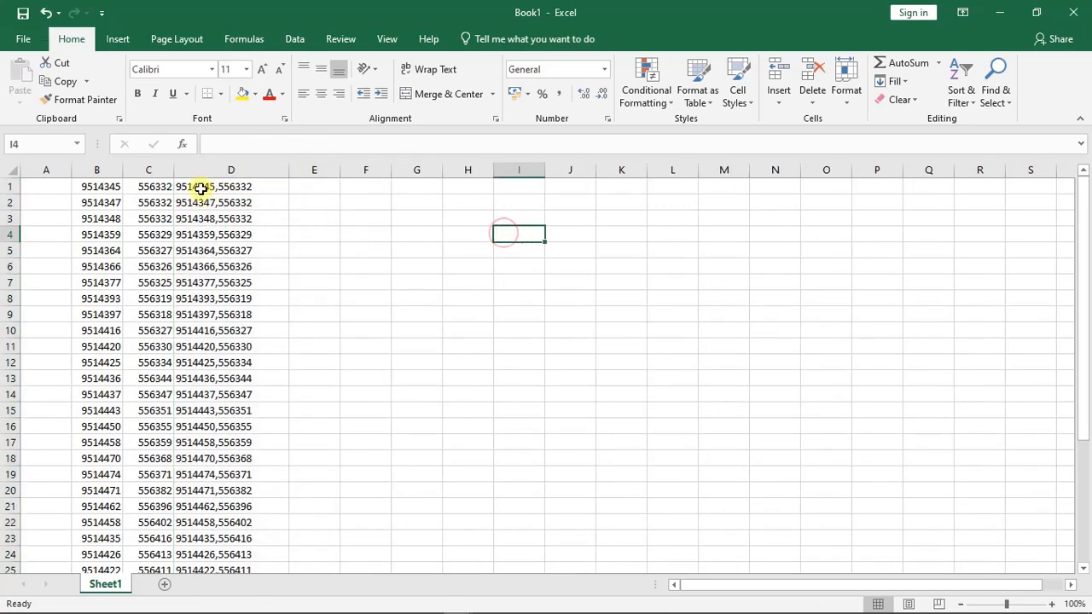
{"action": "left_click_drag", "start_coordinate": [199, 187], "coordinate": [431, 610]}
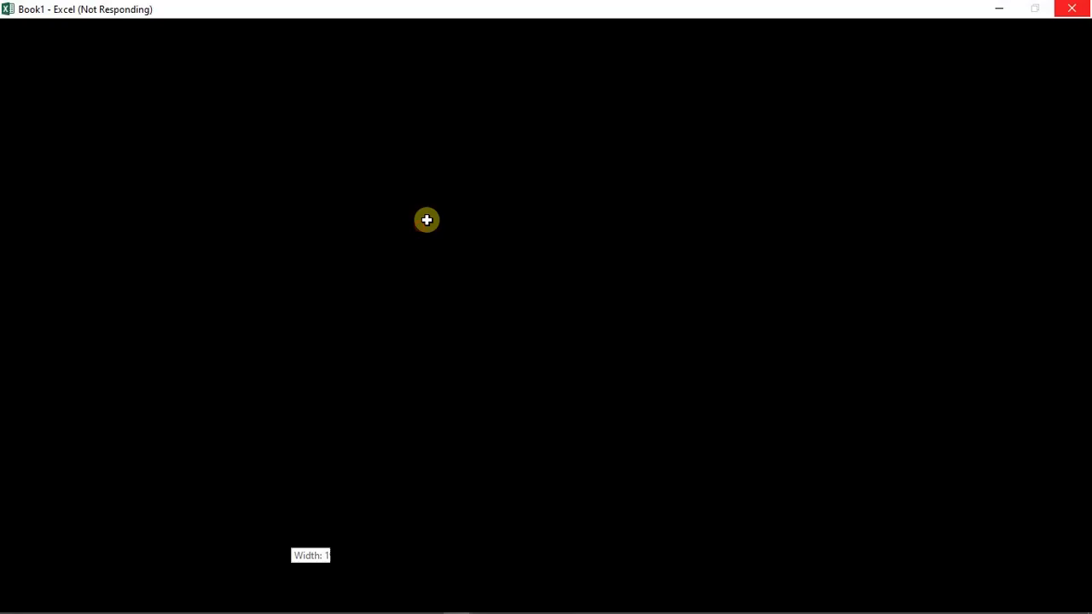
{"action": "left_click", "coordinate": [419, 225]}
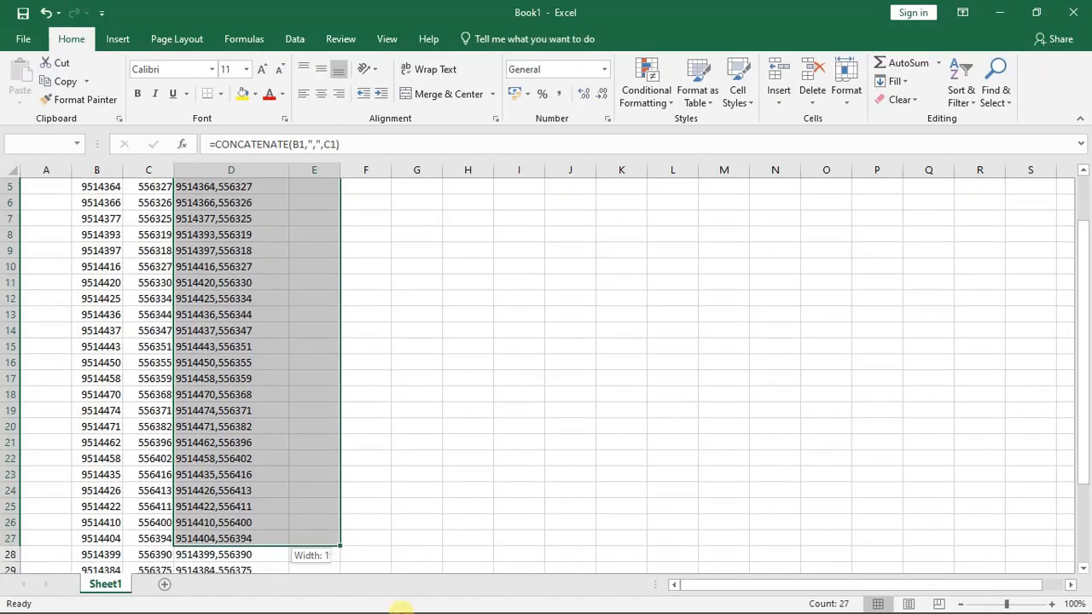
{"action": "left_click", "coordinate": [434, 312]}
{"action": "left_click", "coordinate": [413, 295]}
{"action": "left_click", "coordinate": [403, 290]}
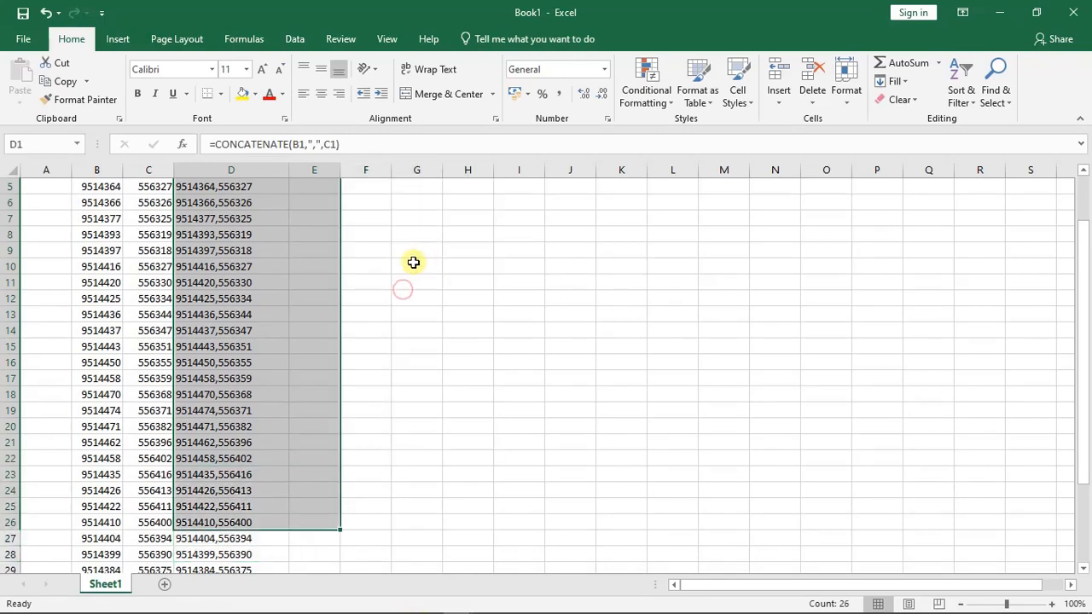
{"action": "left_click", "coordinate": [413, 262]}
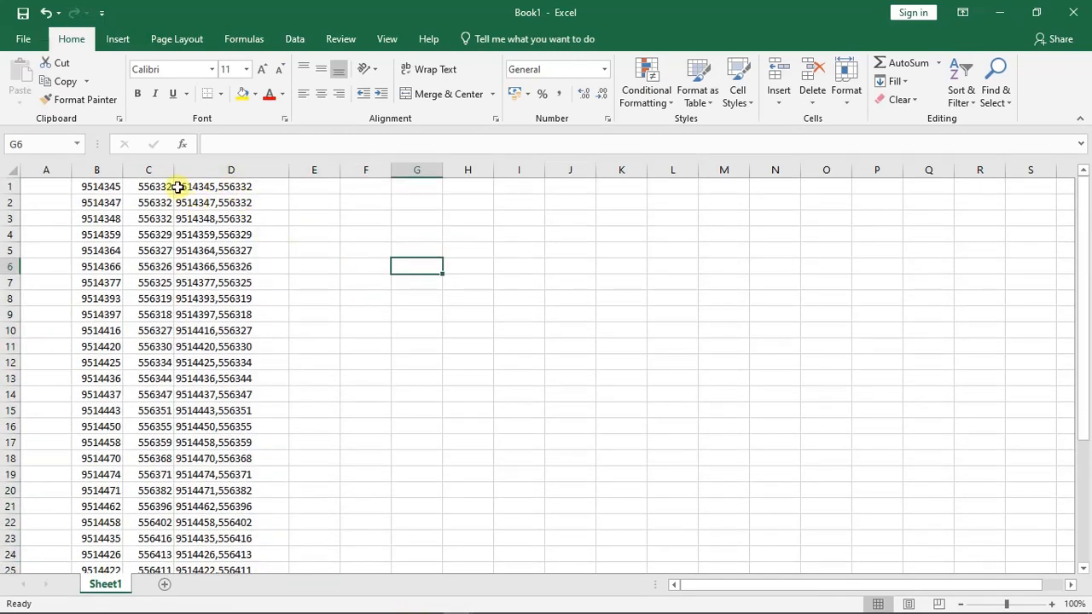
{"action": "left_click_drag", "start_coordinate": [175, 186], "coordinate": [244, 512]}
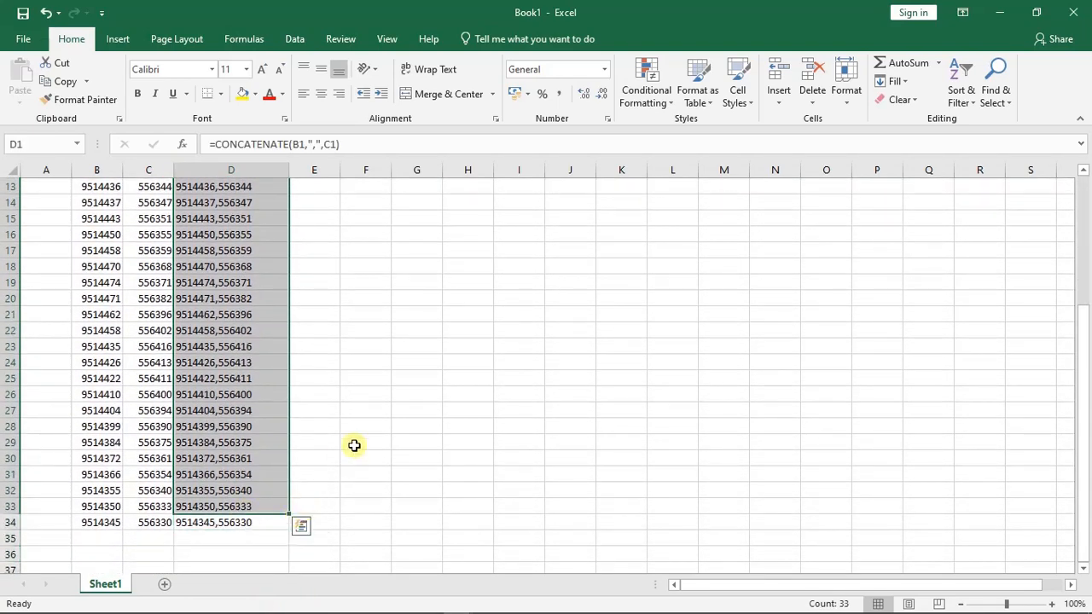
{"action": "key", "text": "ctrl+q"}
{"action": "left_click", "coordinate": [393, 271]}
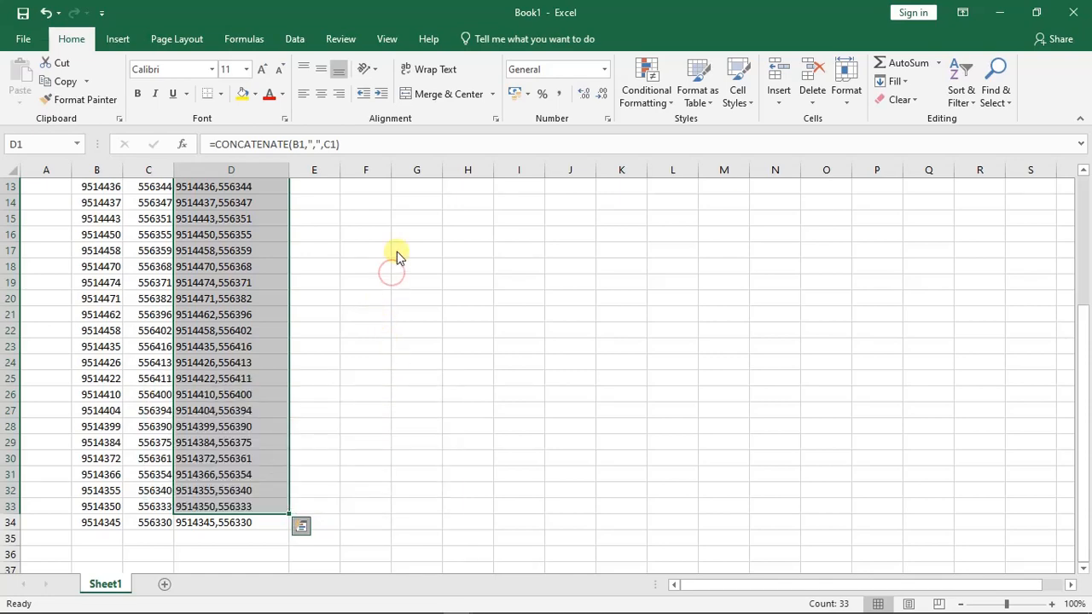
{"action": "scroll", "coordinate": [393, 248], "scroll_direction": "up", "scroll_amount": 4}
Copy the joined coordinates in cells D1:D34 and switch to Civil 3D
{"action": "left_click_drag", "start_coordinate": [185, 181], "coordinate": [242, 537]}
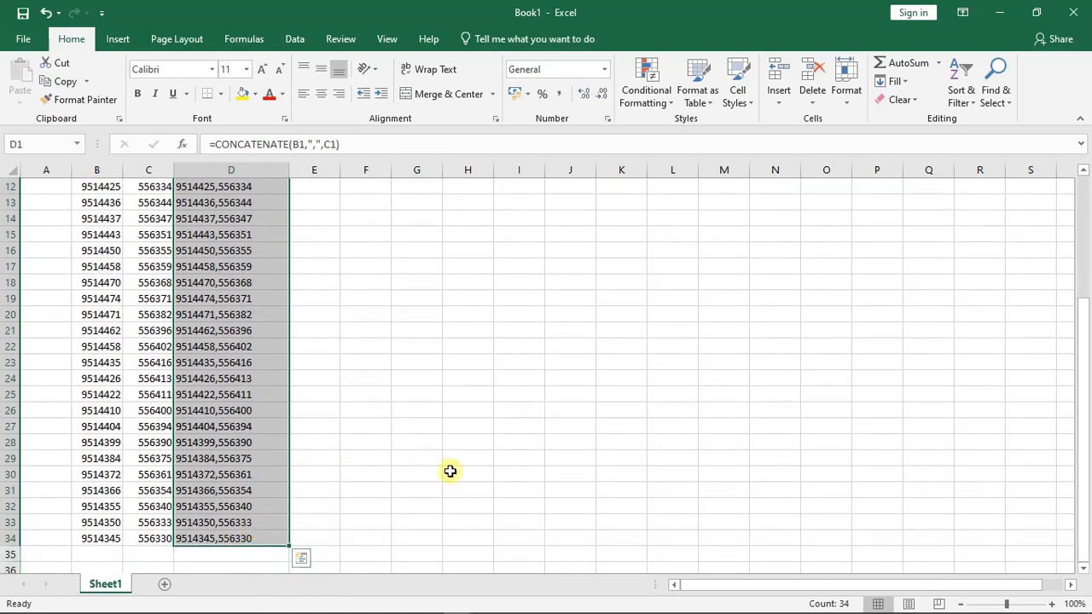
{"action": "key", "text": "ctrl+c"}
{"action": "mouse_move", "coordinate": [247, 610]}
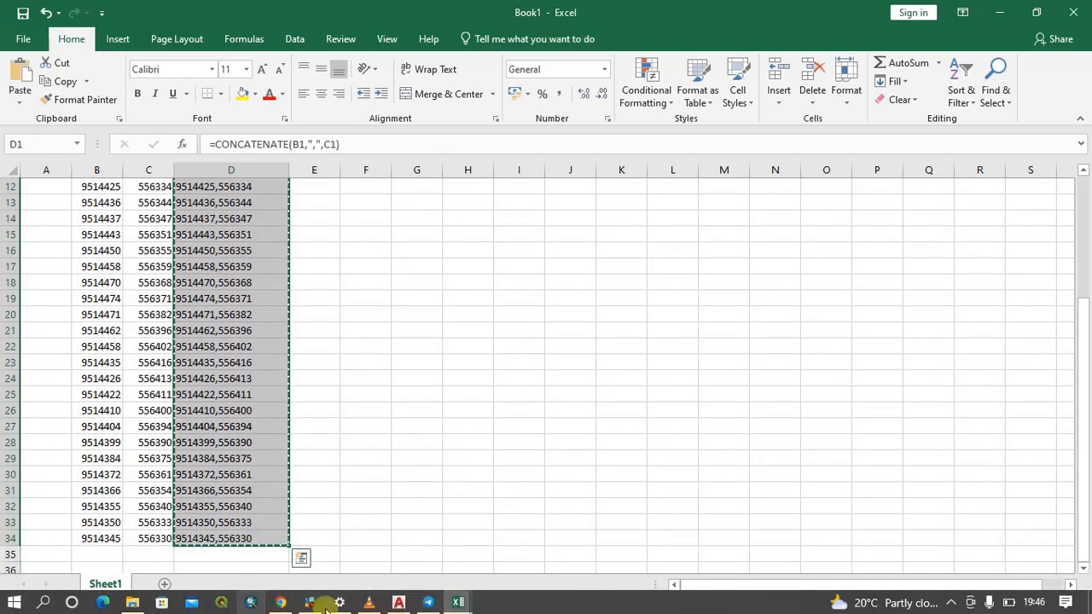
{"action": "left_click", "coordinate": [398, 603]}
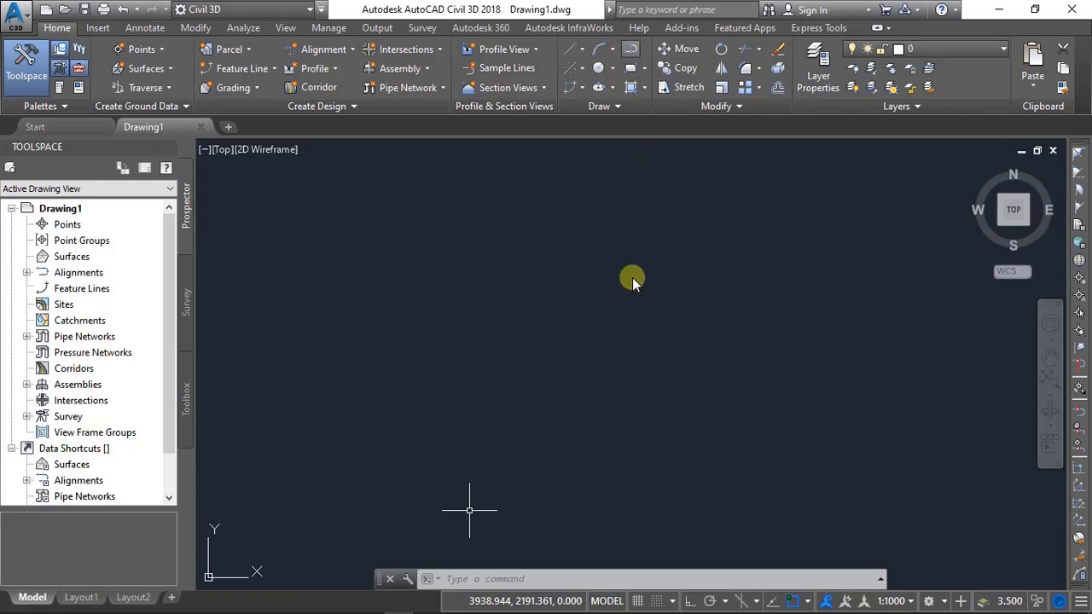
Draw a polyline by pasting the copied coordinates at the start point prompt, and end the command after the last point
{"action": "left_click", "coordinate": [633, 51]}
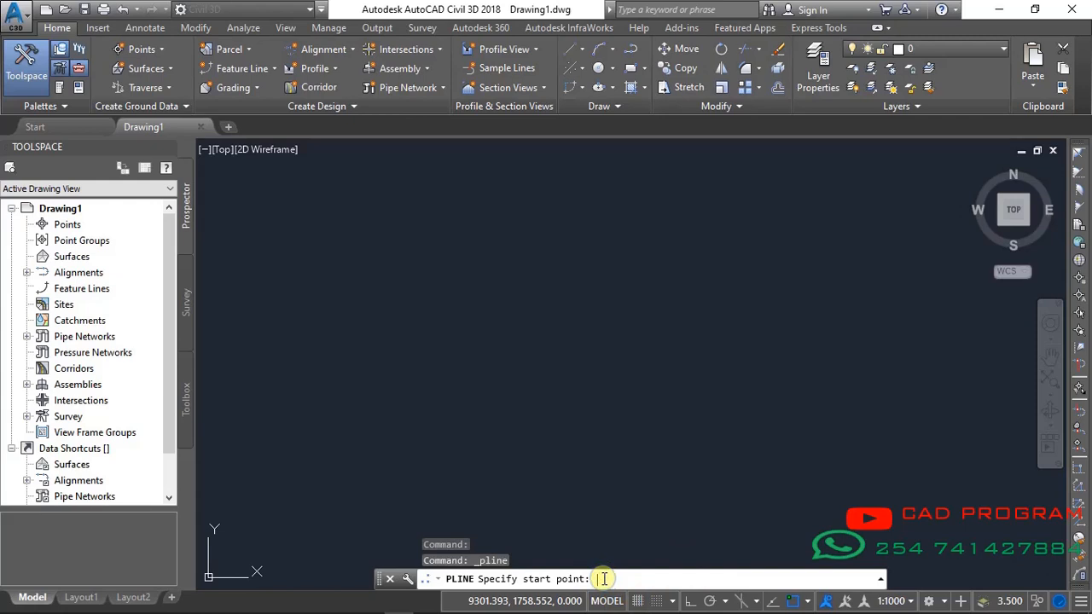
{"action": "right_click", "coordinate": [603, 579]}
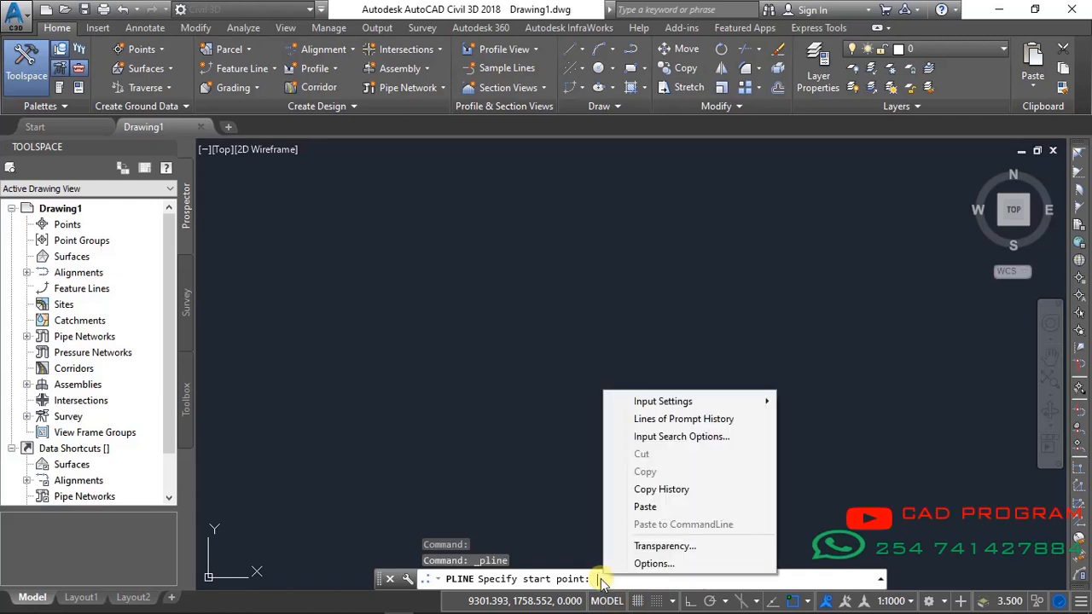
{"action": "left_click", "coordinate": [639, 507]}
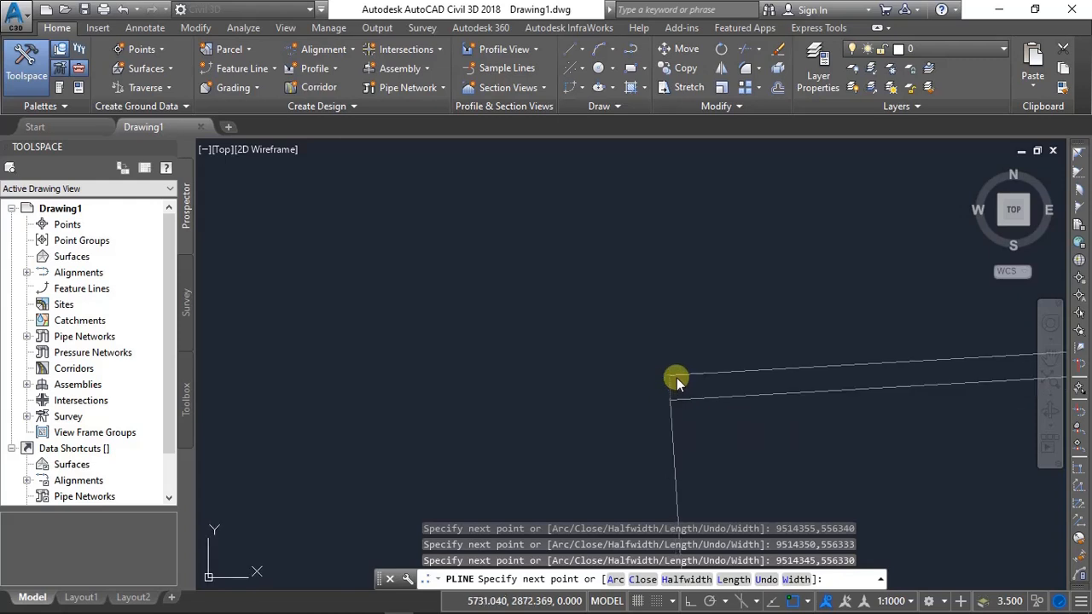
{"action": "key", "text": "Escape"}
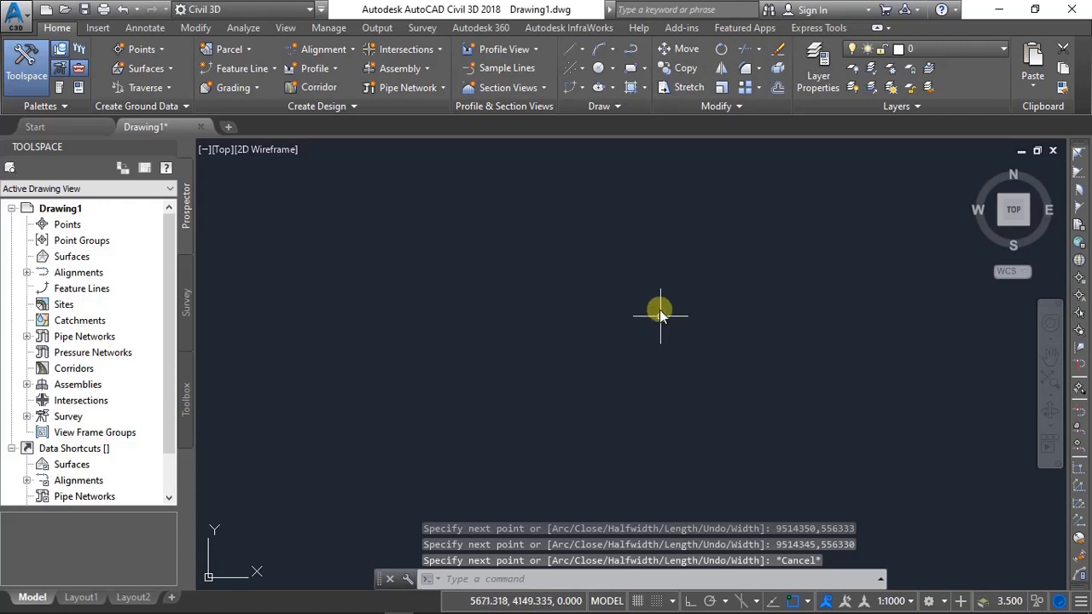
Zoom to the drawing extents and examine the polyline's overall shape and the area where its ends meet
{"action": "right_click", "coordinate": [659, 306]}
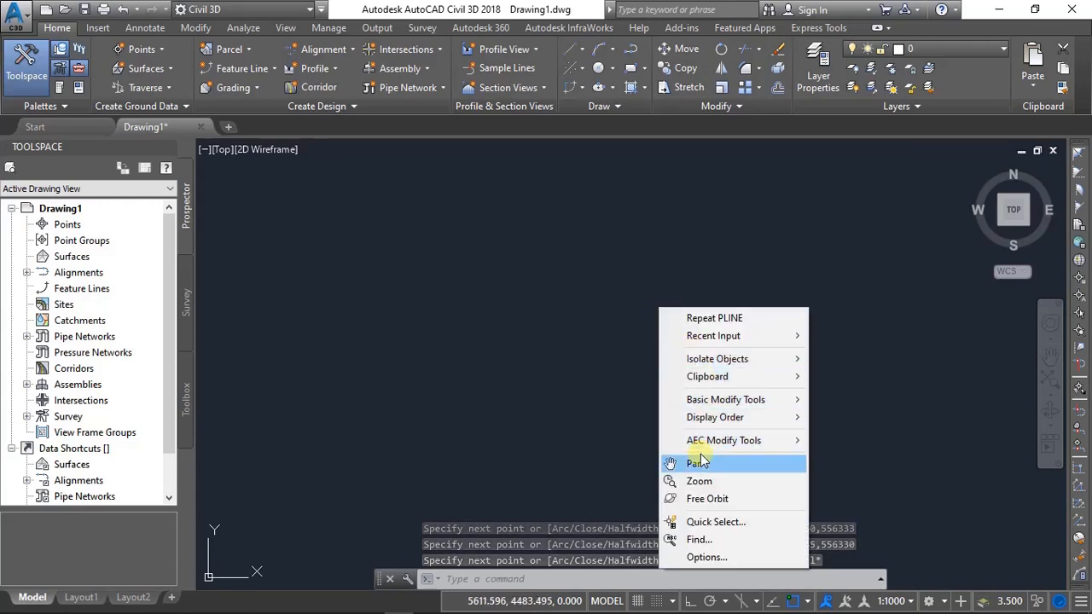
{"action": "left_click", "coordinate": [698, 482]}
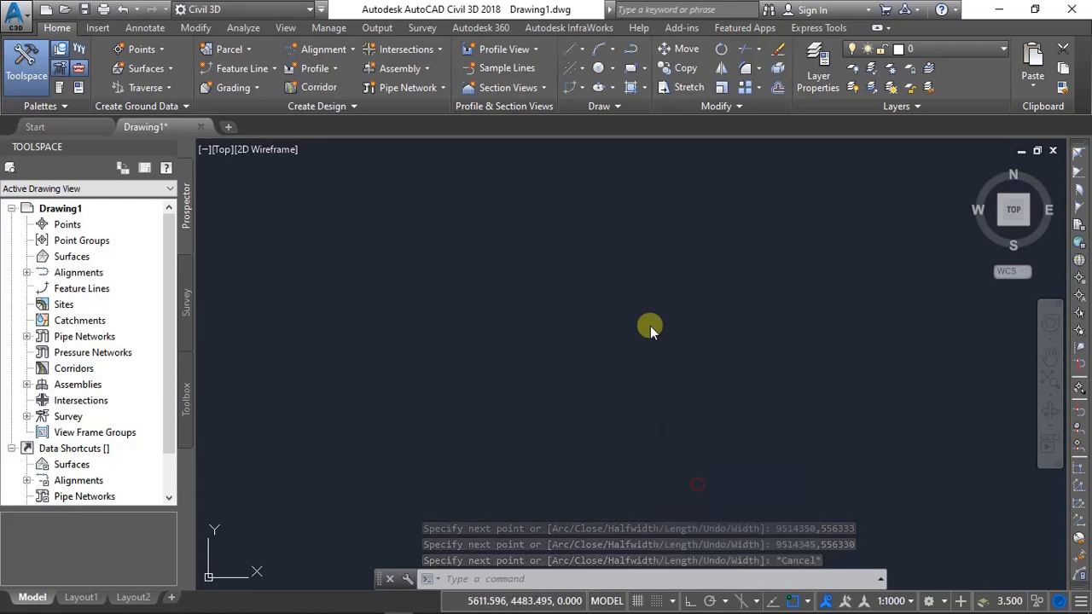
{"action": "right_click", "coordinate": [635, 256]}
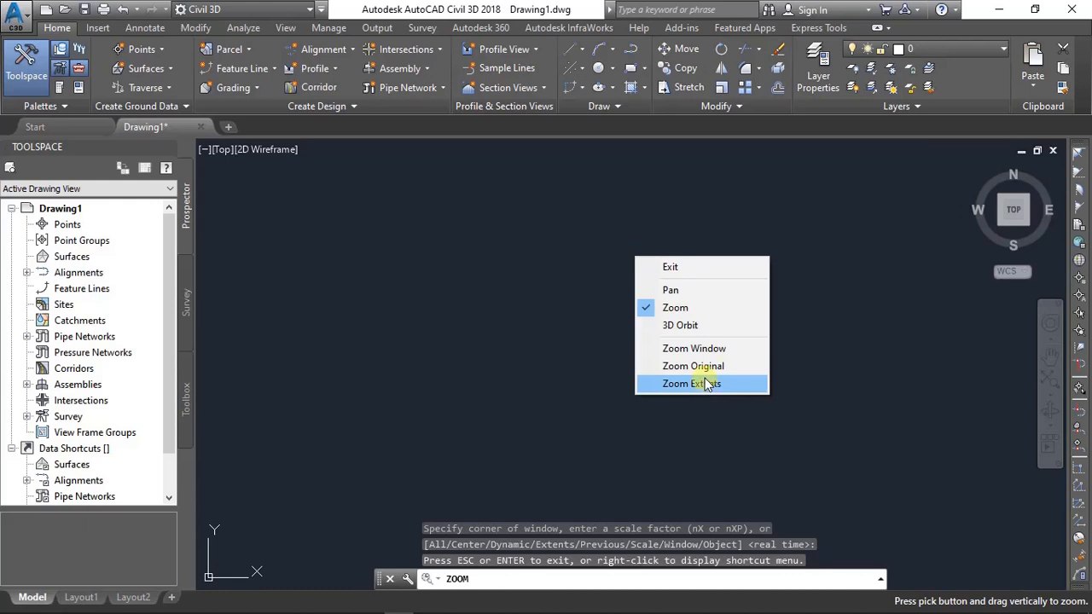
{"action": "left_click", "coordinate": [705, 383]}
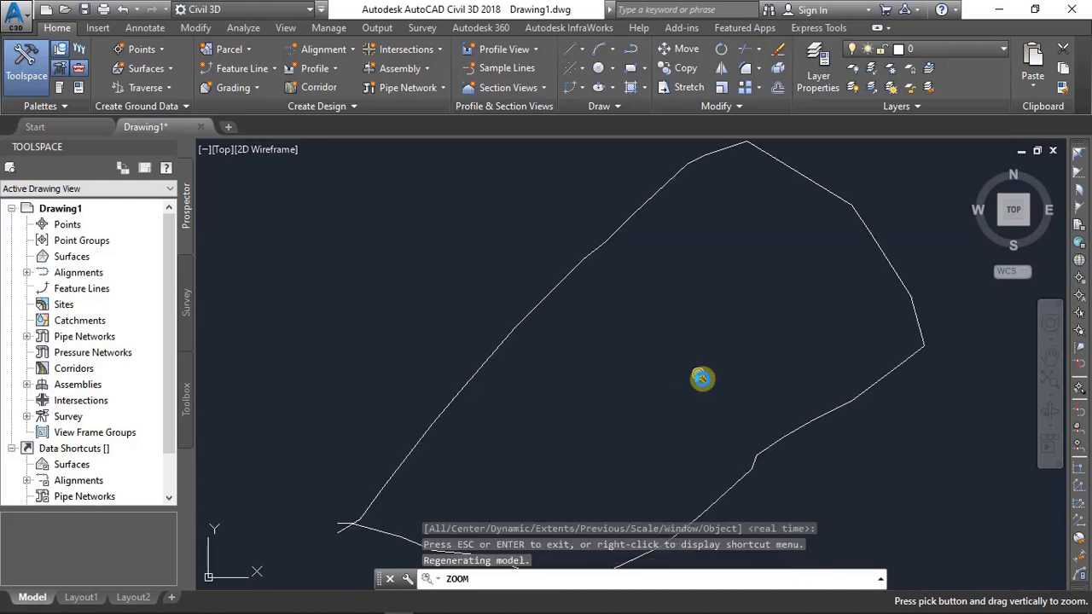
{"action": "scroll", "coordinate": [732, 363], "scroll_direction": "down", "scroll_amount": 4}
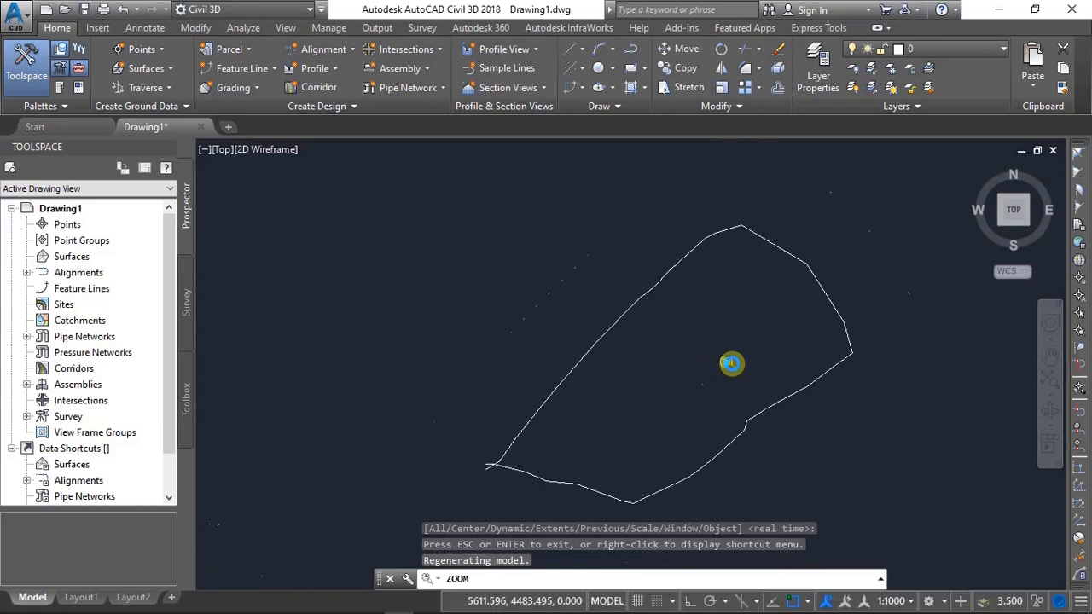
{"action": "scroll", "coordinate": [727, 407], "scroll_direction": "up", "scroll_amount": 6}
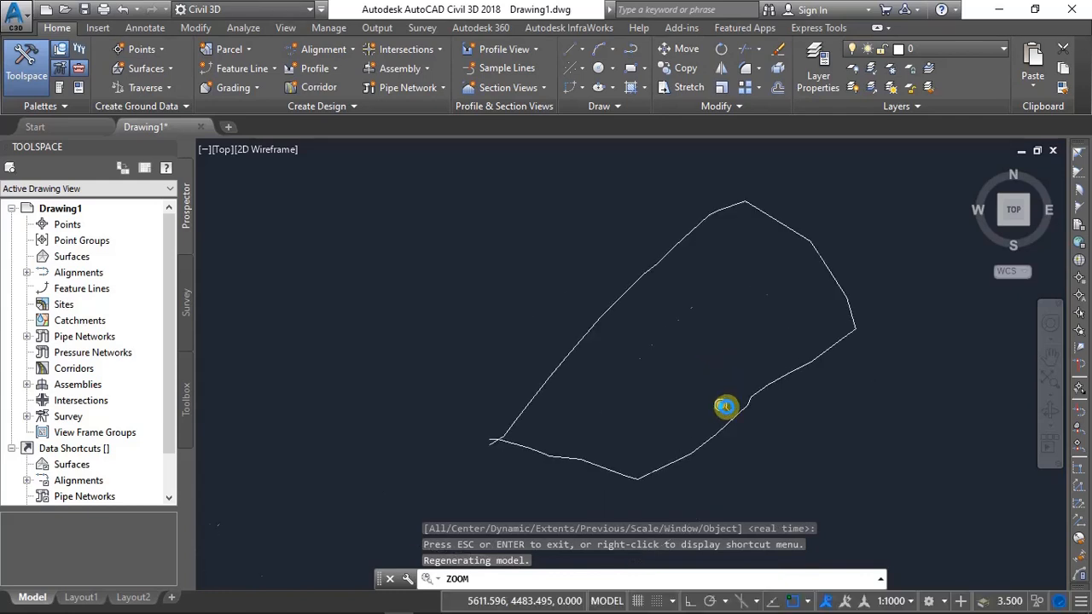
{"action": "scroll", "coordinate": [703, 386], "scroll_direction": "down", "scroll_amount": 6}
{"action": "scroll", "coordinate": [638, 372], "scroll_direction": "up", "scroll_amount": 4}
{"action": "scroll", "coordinate": [532, 354], "scroll_direction": "up", "scroll_amount": 4}
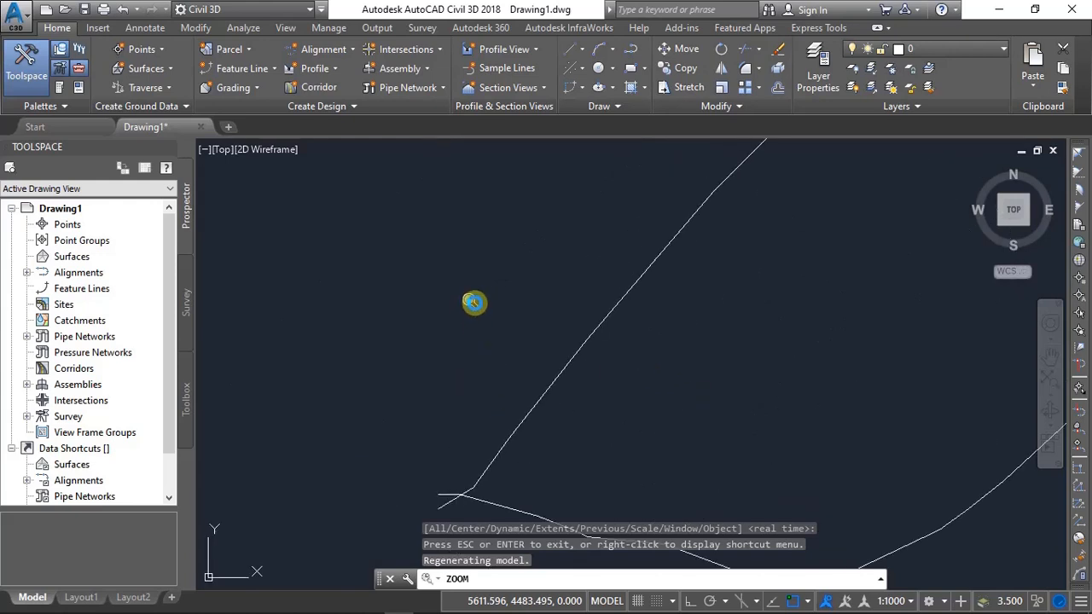
Trim the polyline's overhanging ends where they cross at its southwest corner, using the polyline itself as the cutting edge
{"action": "key", "text": "Escape"}
{"action": "scroll", "coordinate": [511, 295], "scroll_direction": "up", "scroll_amount": 5}
{"action": "scroll", "coordinate": [512, 295], "scroll_direction": "down", "scroll_amount": 5}
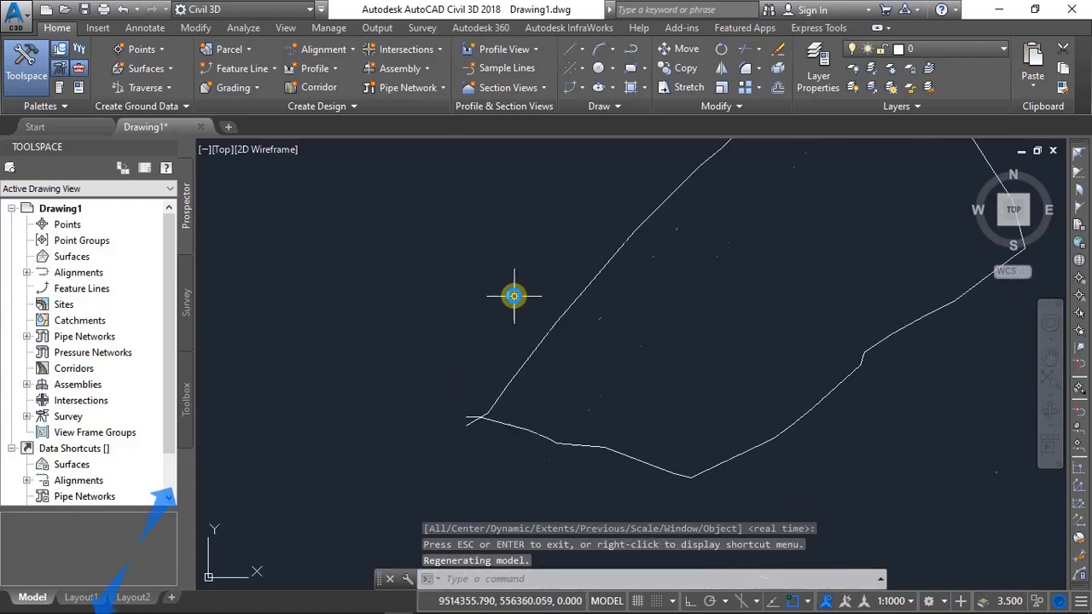
{"action": "left_click", "coordinate": [529, 307]}
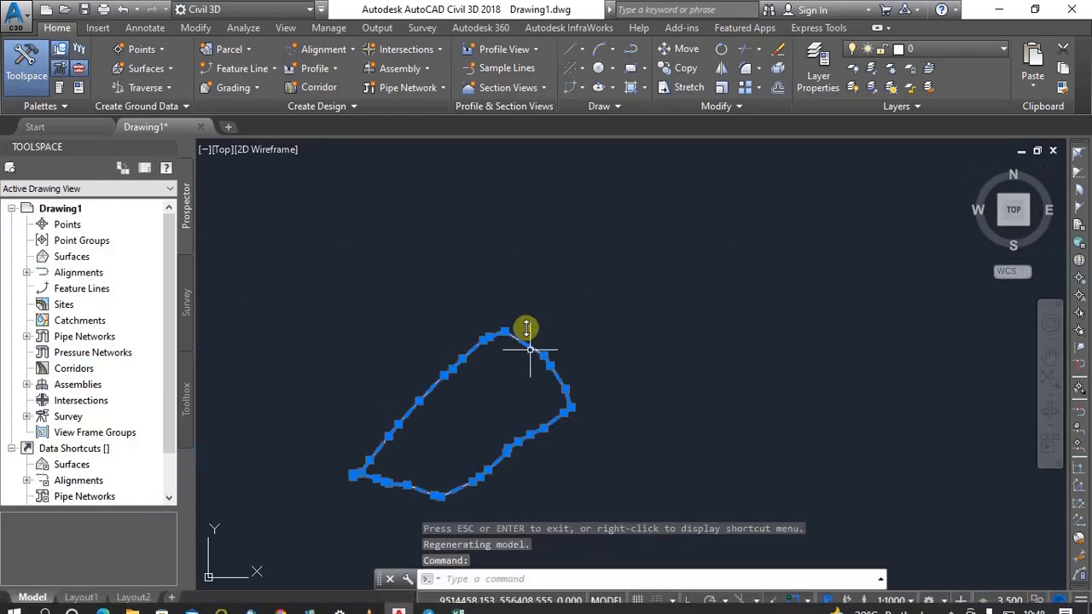
{"action": "scroll", "coordinate": [487, 325], "scroll_direction": "up", "scroll_amount": 4}
{"action": "scroll", "coordinate": [487, 325], "scroll_direction": "up", "scroll_amount": 2}
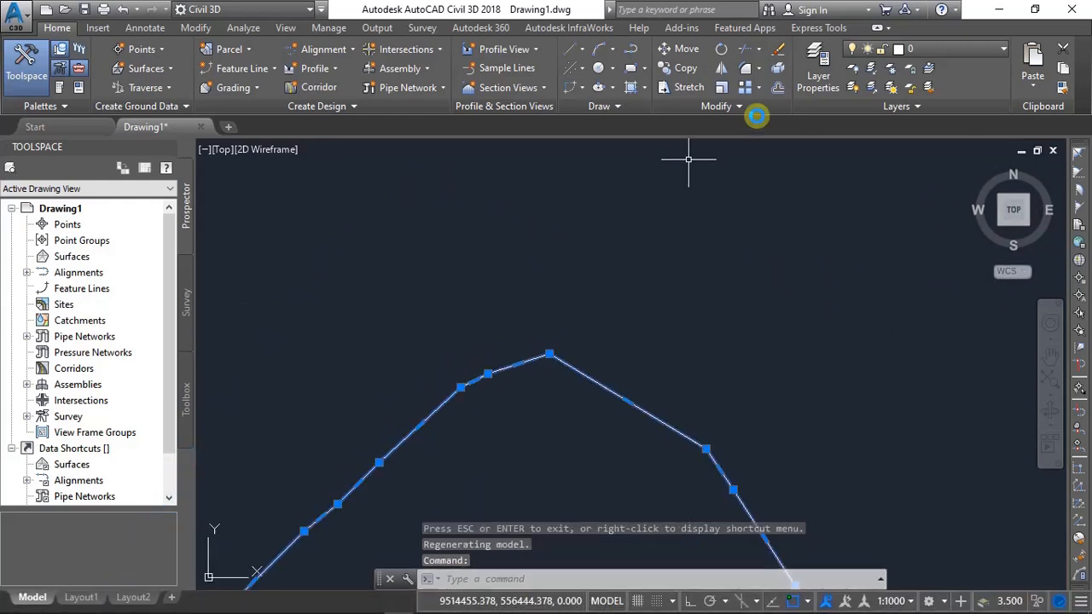
{"action": "scroll", "coordinate": [777, 173], "scroll_direction": "down", "scroll_amount": 2}
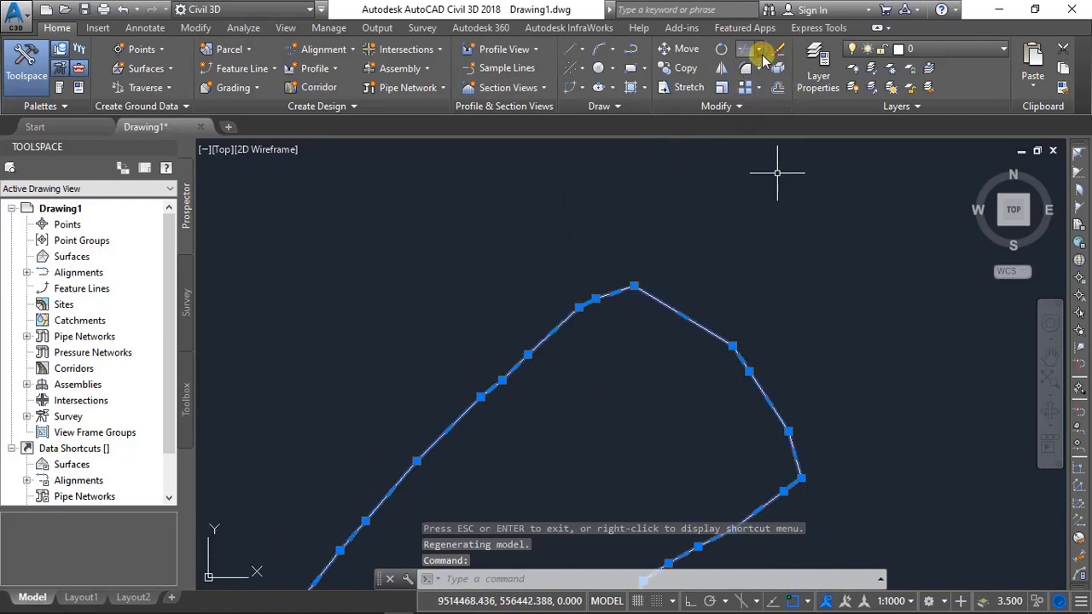
{"action": "left_click", "coordinate": [761, 56]}
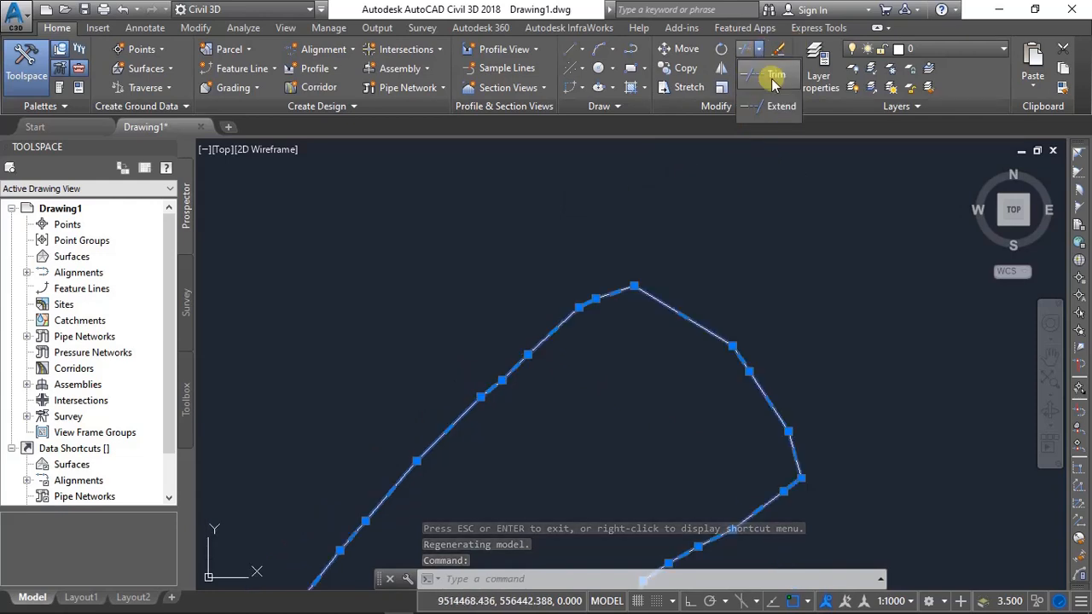
{"action": "left_click", "coordinate": [776, 88]}
{"action": "scroll", "coordinate": [704, 250], "scroll_direction": "down", "scroll_amount": 4}
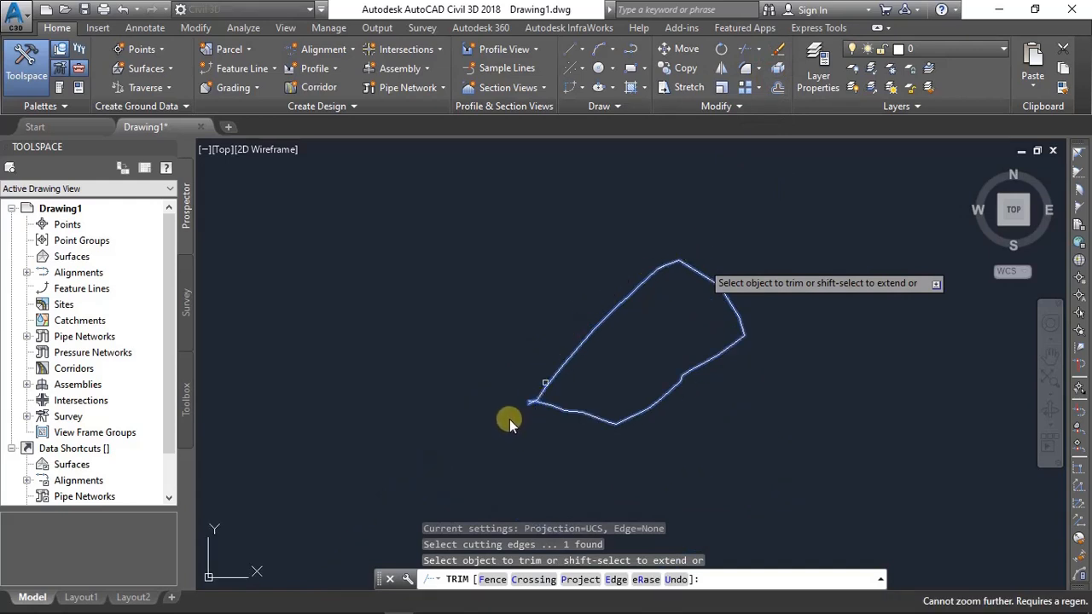
{"action": "scroll", "coordinate": [504, 396], "scroll_direction": "up", "scroll_amount": 2}
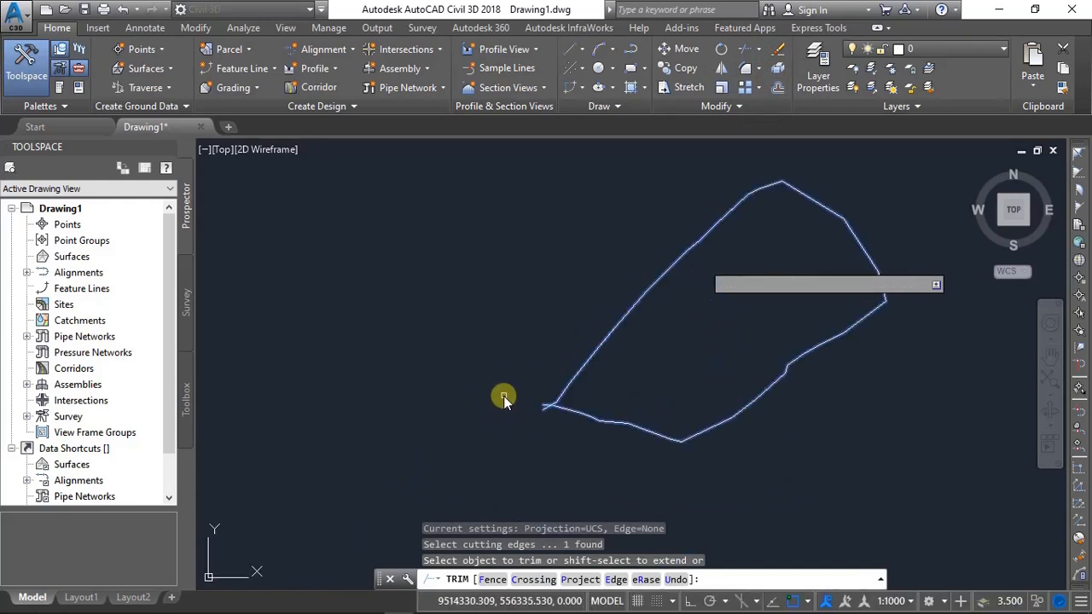
{"action": "scroll", "coordinate": [539, 425], "scroll_direction": "up", "scroll_amount": 3}
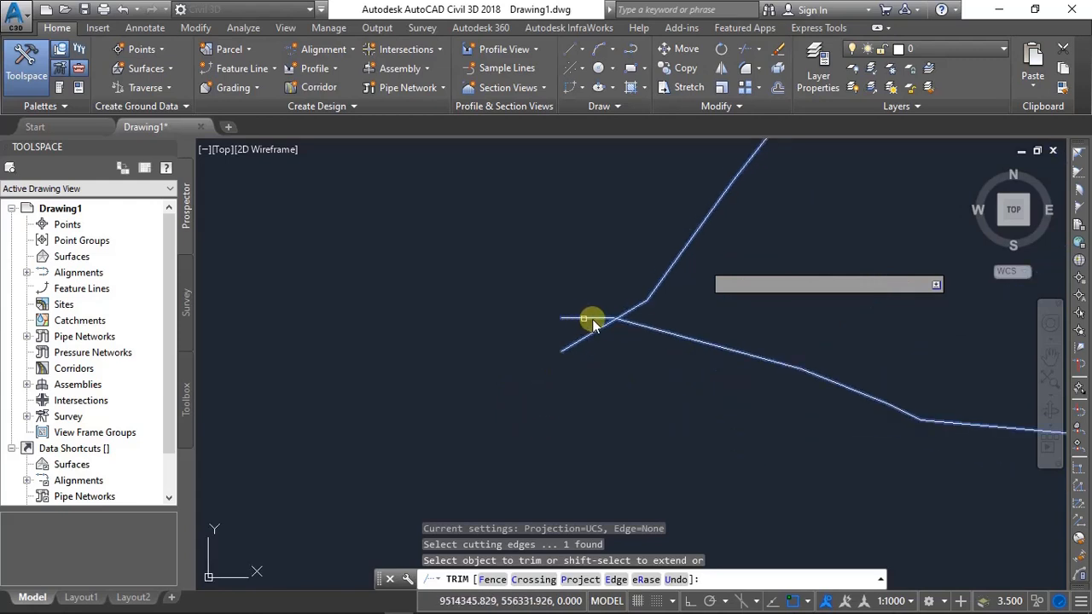
{"action": "scroll", "coordinate": [614, 320], "scroll_direction": "up", "scroll_amount": 2}
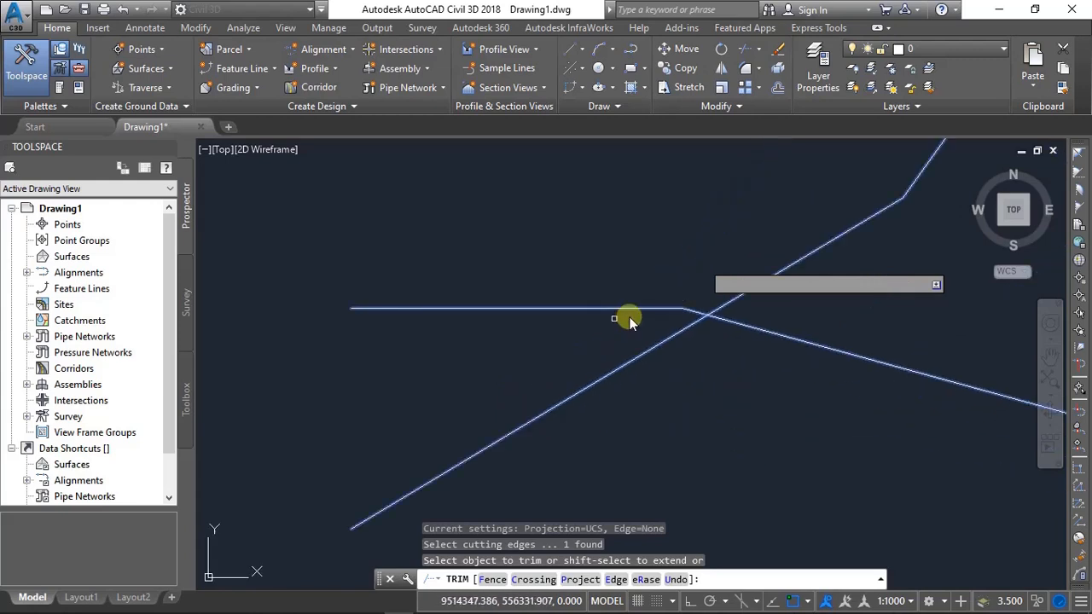
{"action": "left_click", "coordinate": [694, 323]}
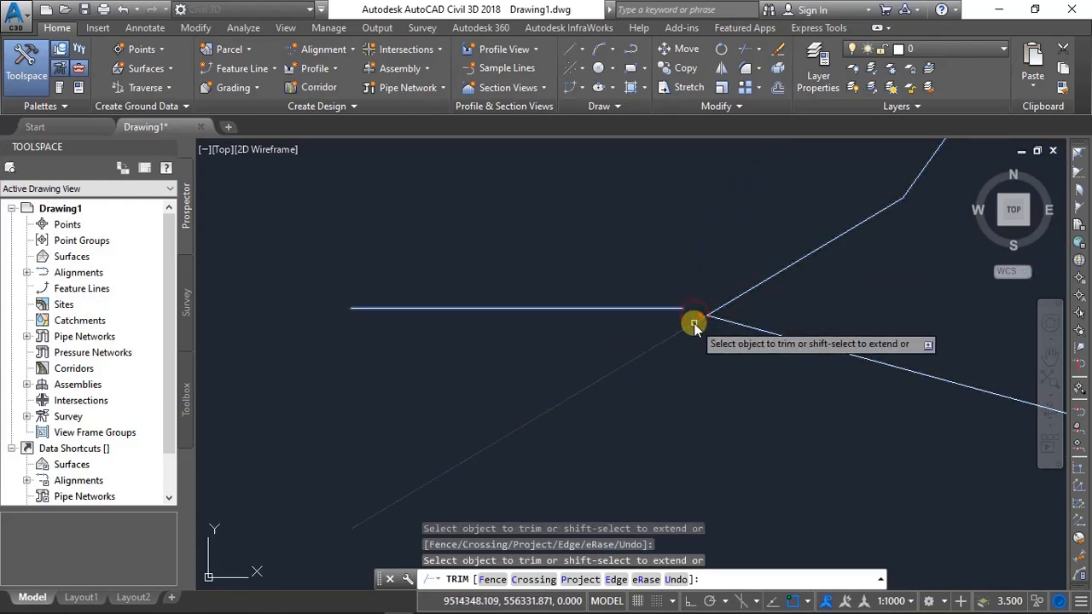
{"action": "key", "text": "Escape"}
Delete the leftover horizontal segment beside the polyline's trimmed corner
{"action": "left_click", "coordinate": [646, 309]}
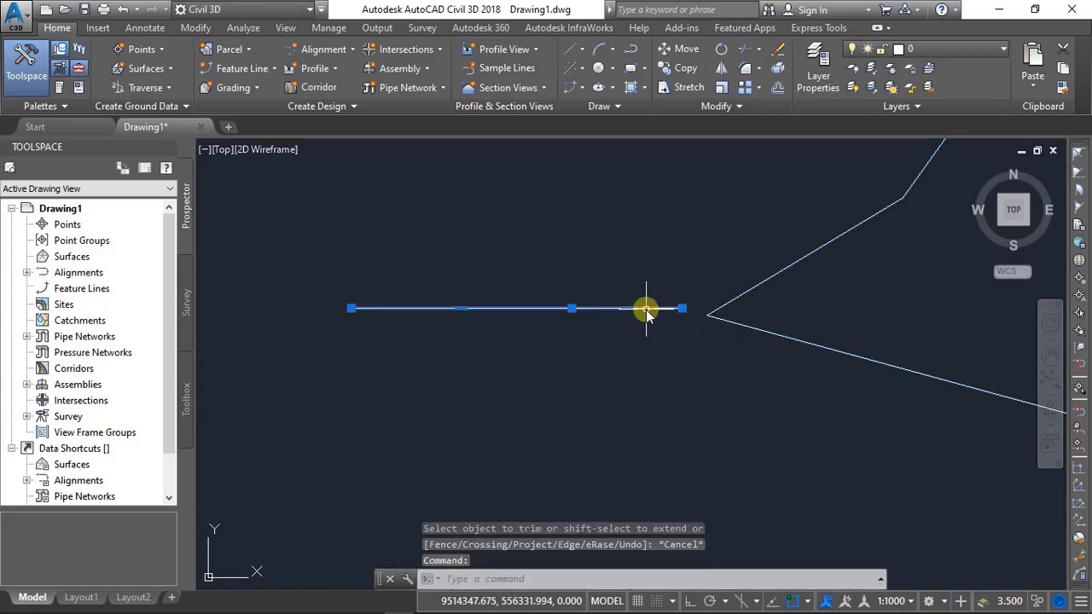
{"action": "key", "text": "Delete"}
{"action": "scroll", "coordinate": [649, 307], "scroll_direction": "down", "scroll_amount": 3}
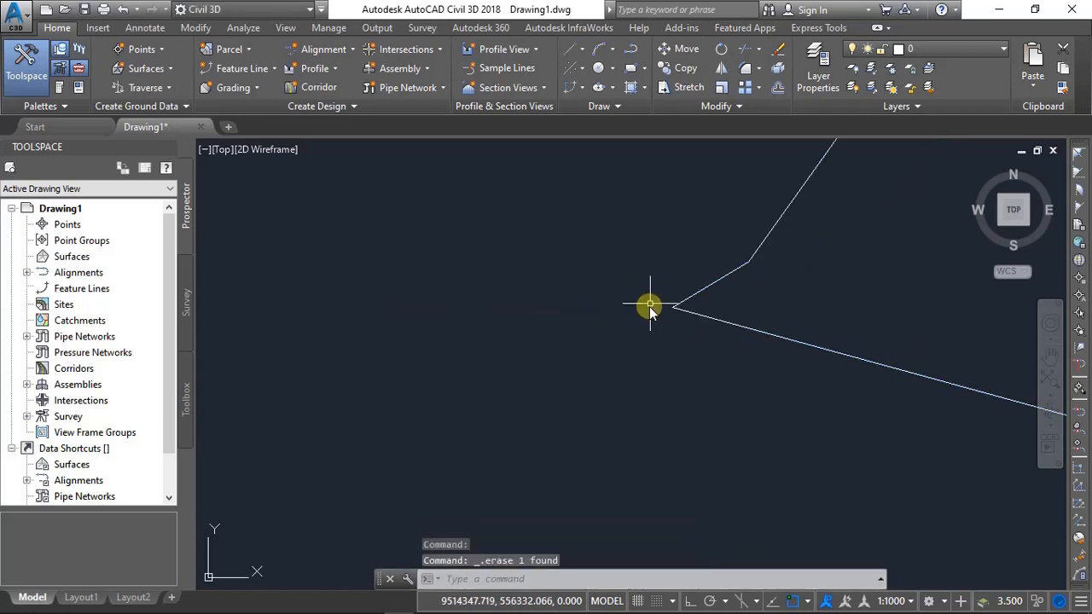